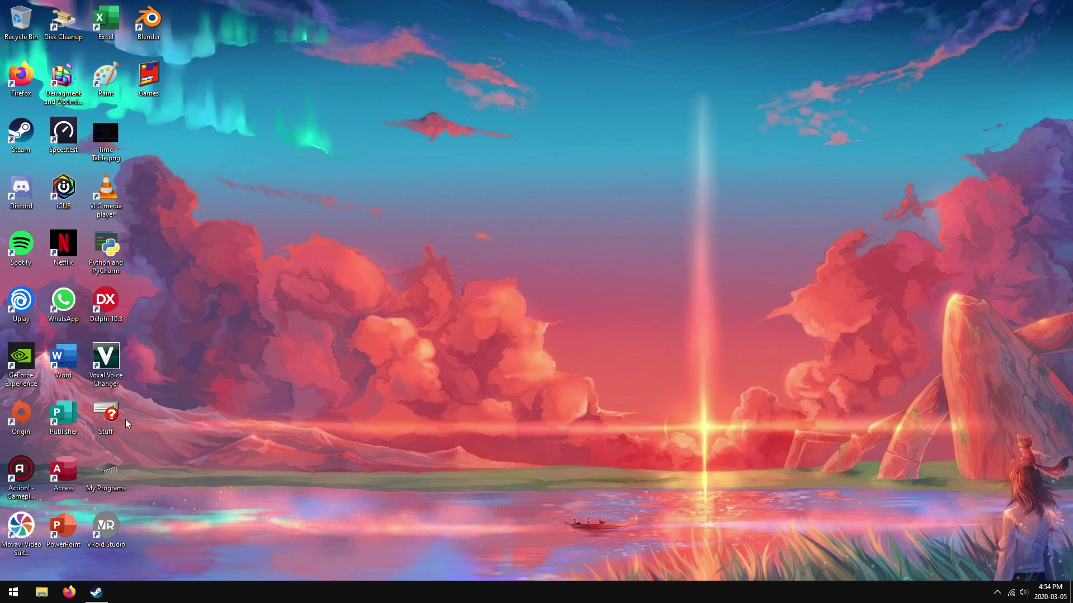
Step: Open the Unturned install folder D:\Steam\steamapps\common\Unturned through Steam's Local Files properties
click(99, 591)
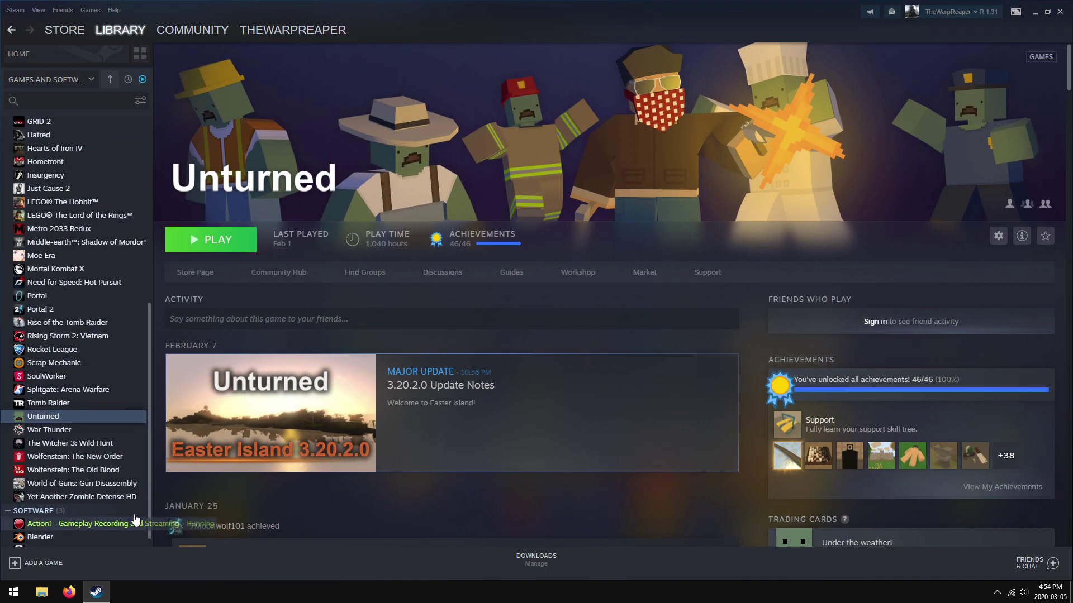
scroll(103, 429, up, 1)
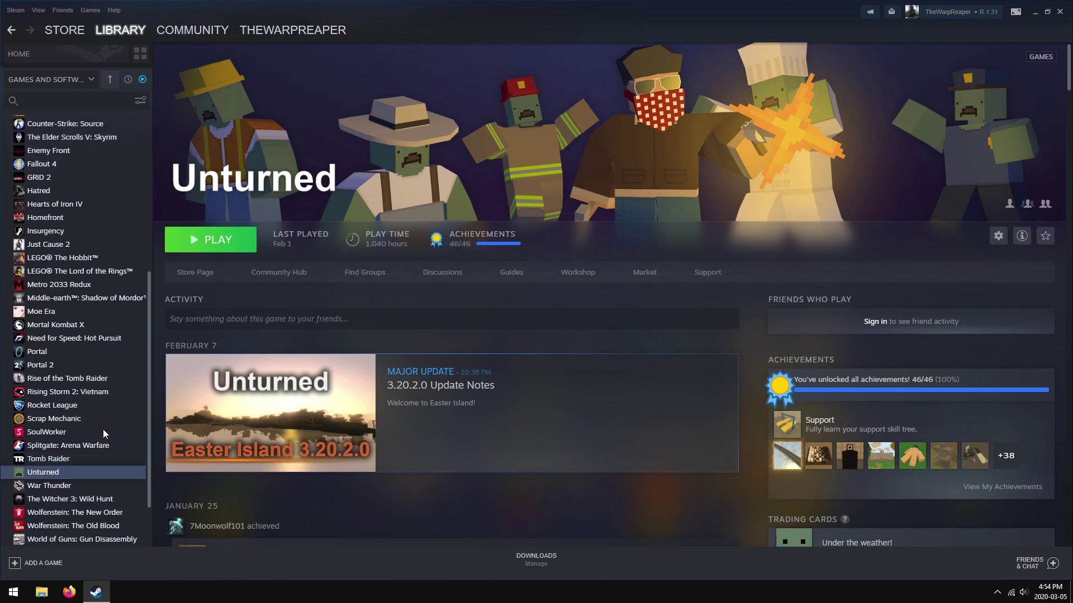
right_click(87, 479)
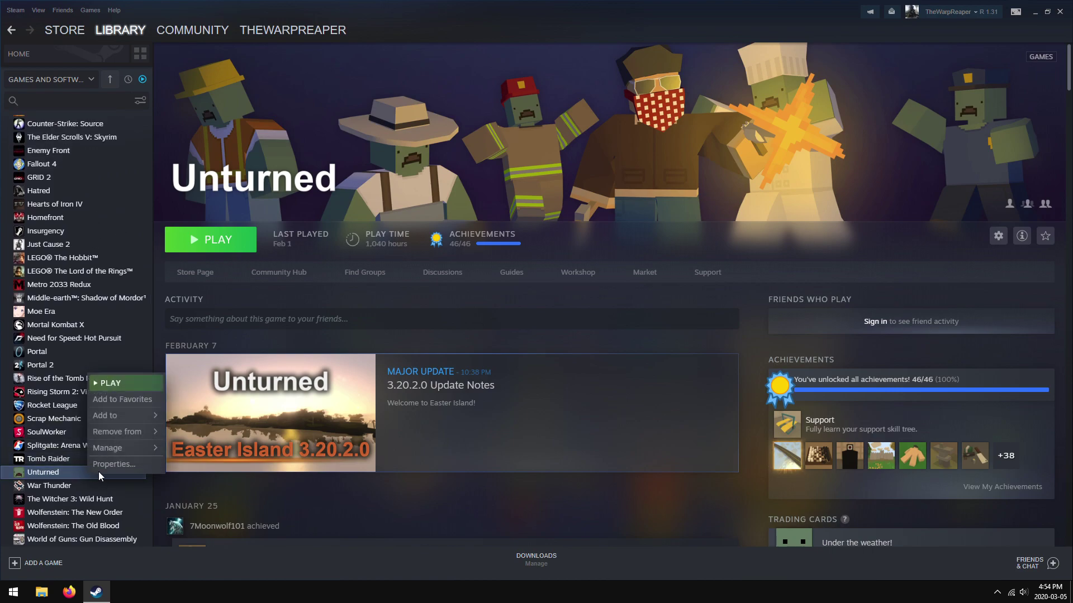
click(110, 469)
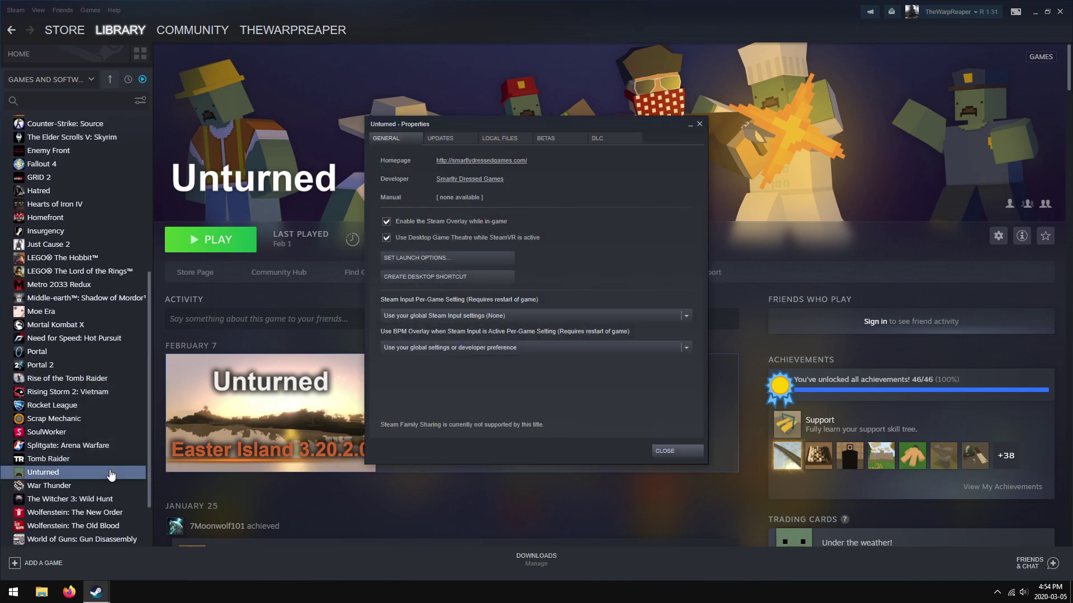
click(506, 137)
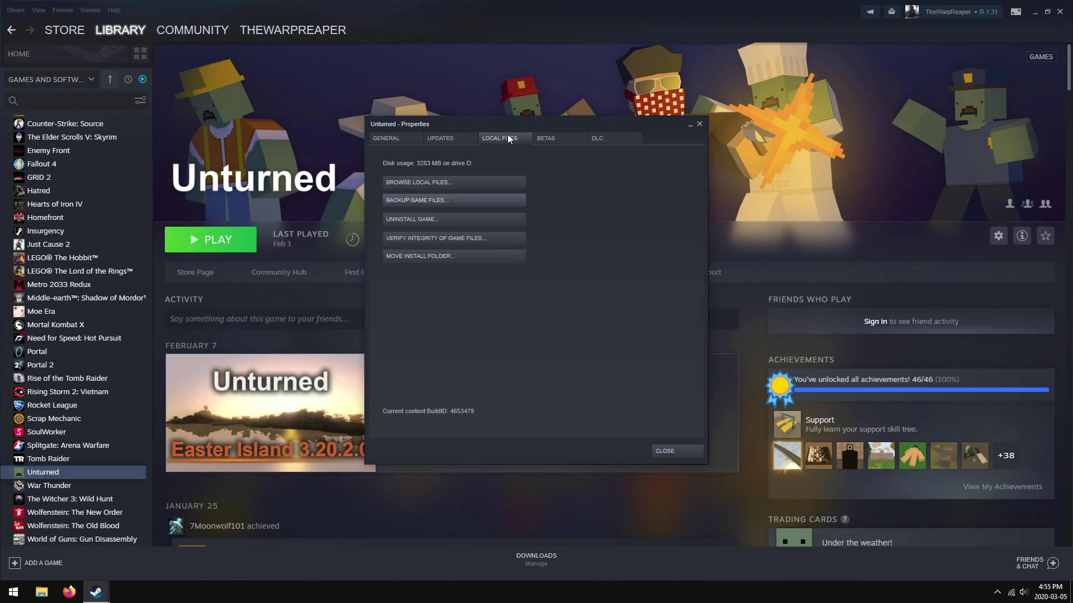
click(472, 186)
scroll(441, 222, down, 2)
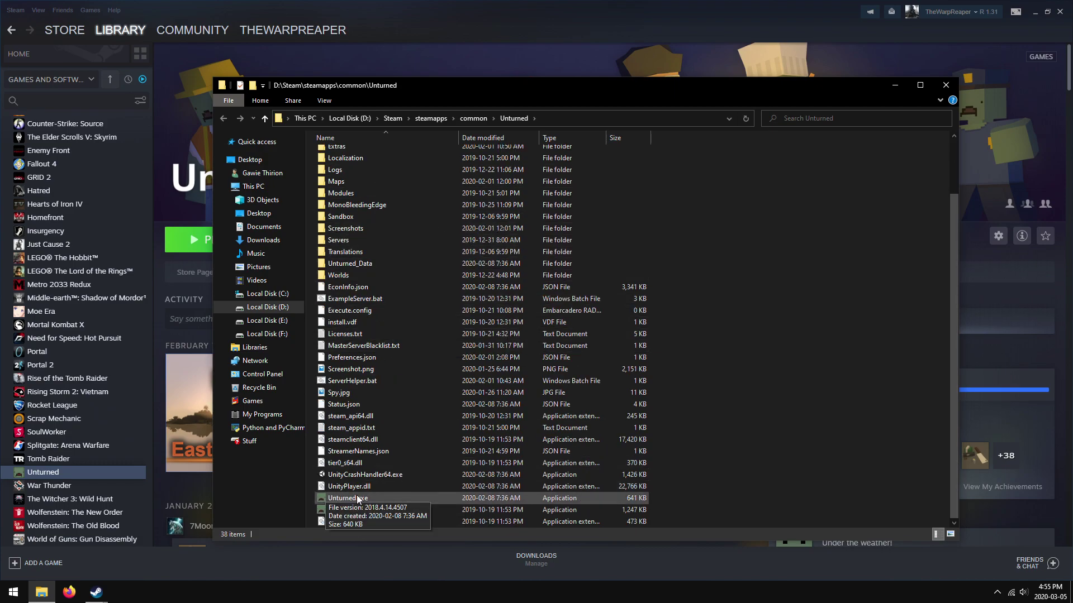
click(324, 101)
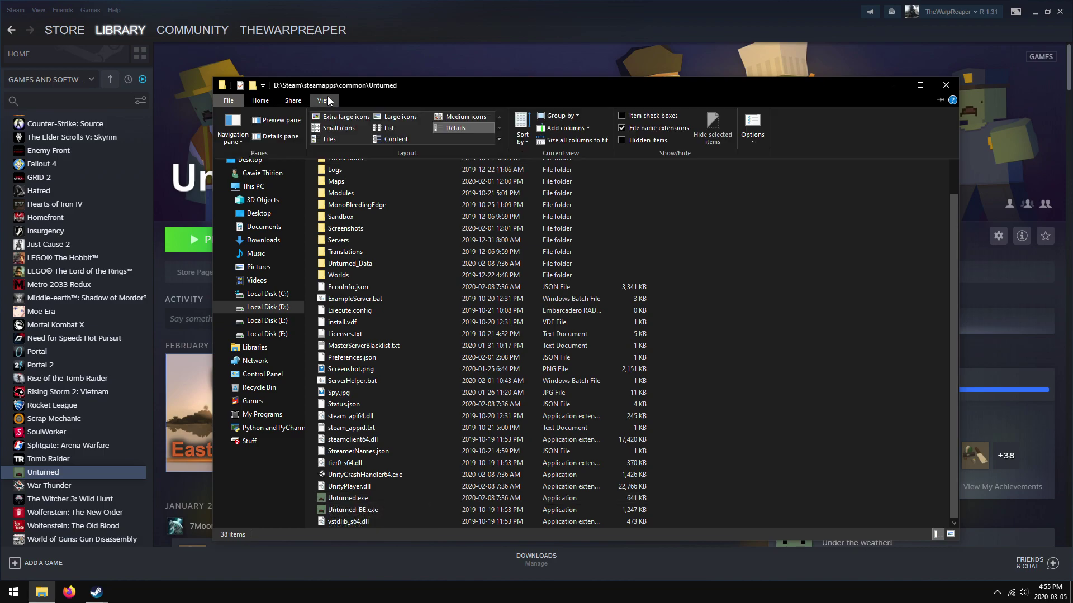
click(641, 126)
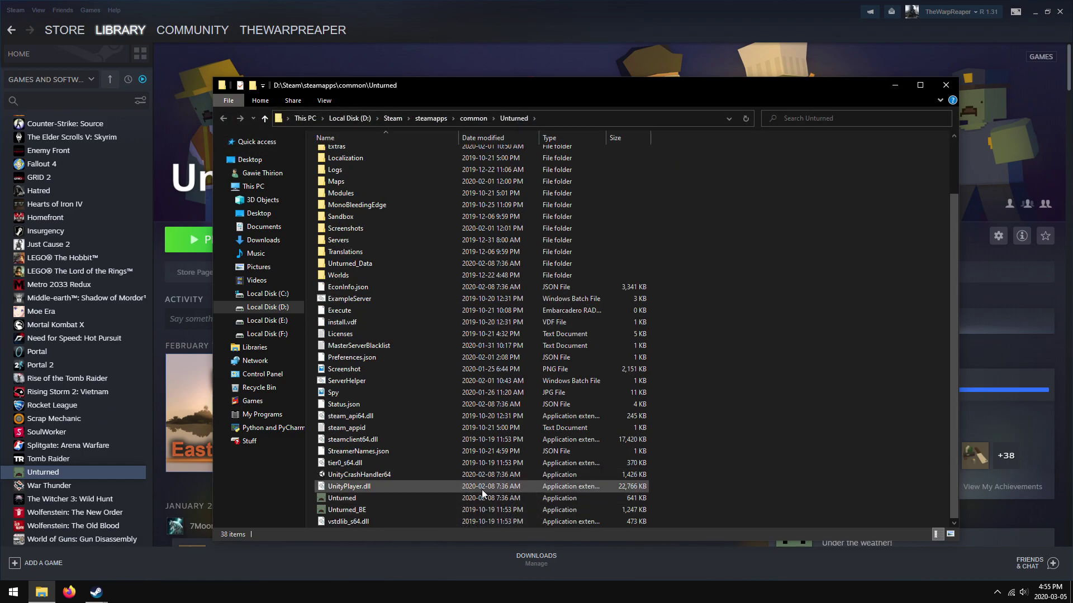
click(325, 101)
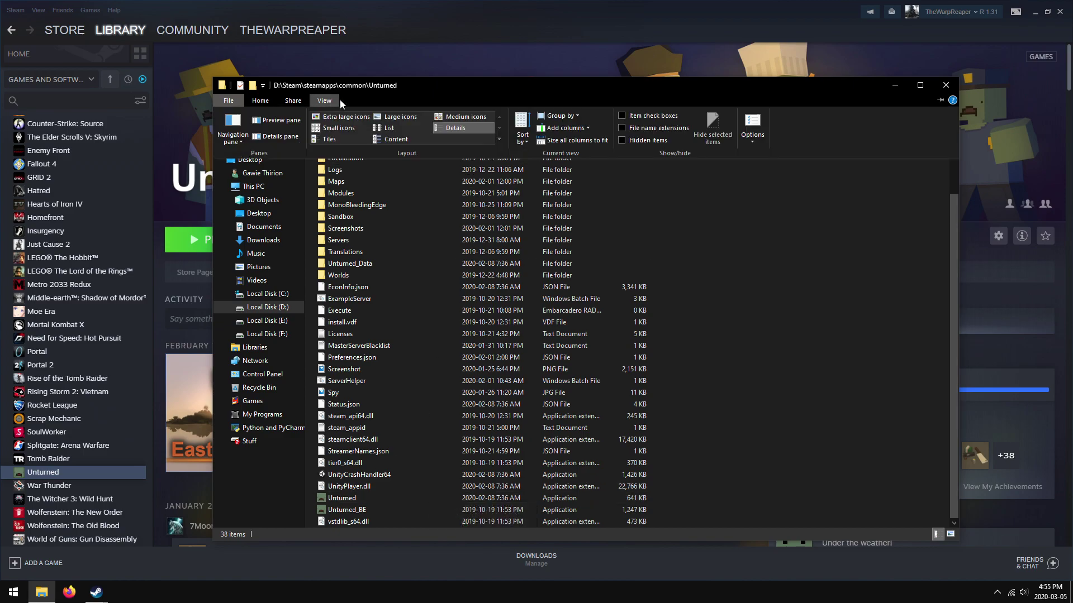
click(645, 129)
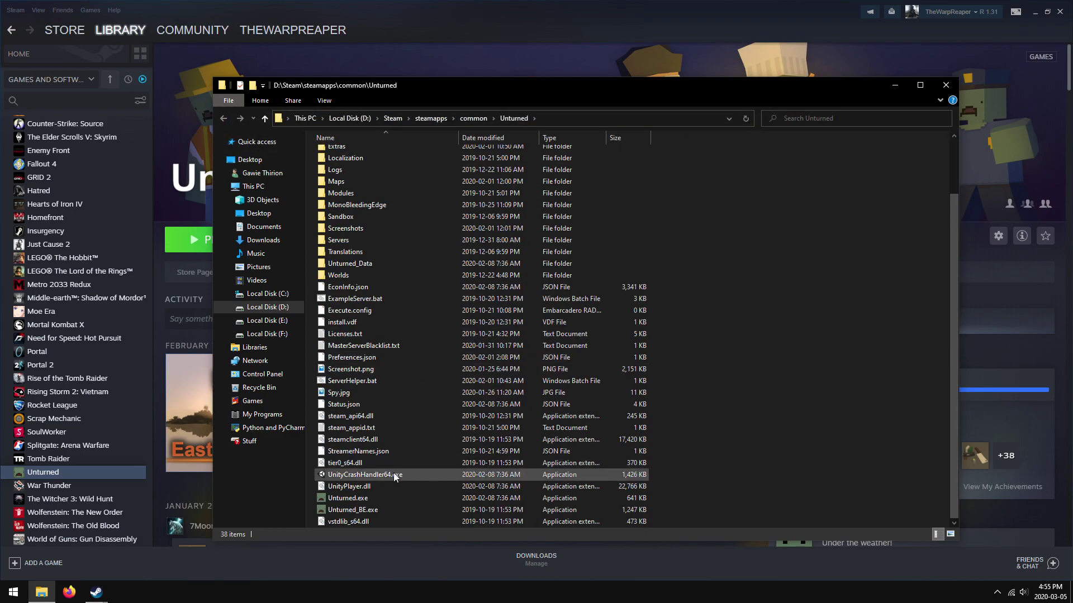
Step: Create a shortcut to Unturned.exe and rename it to 'Server'
right_click(351, 498)
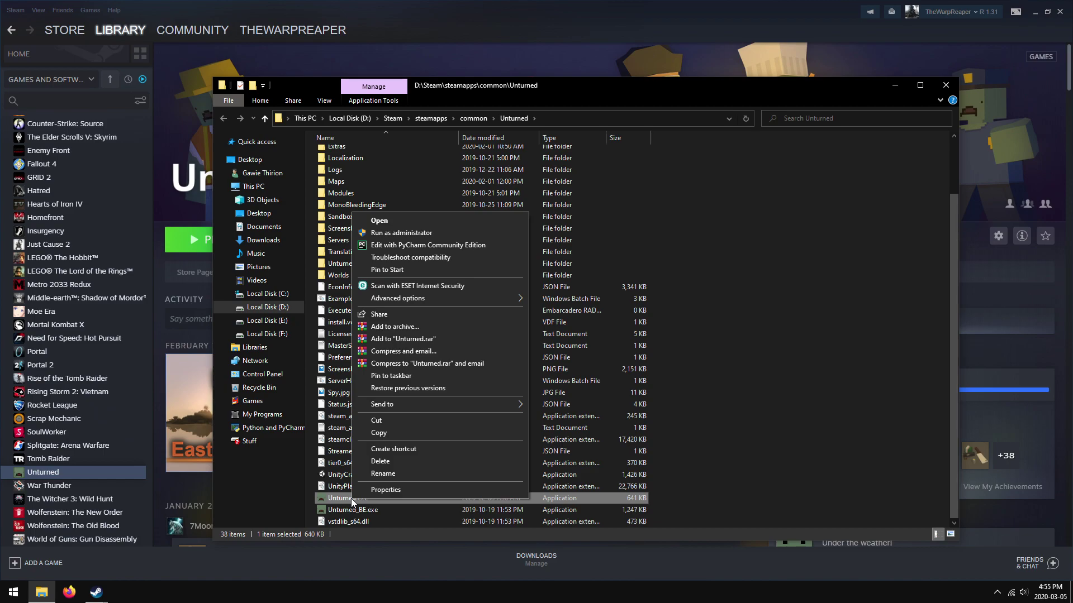
click(397, 449)
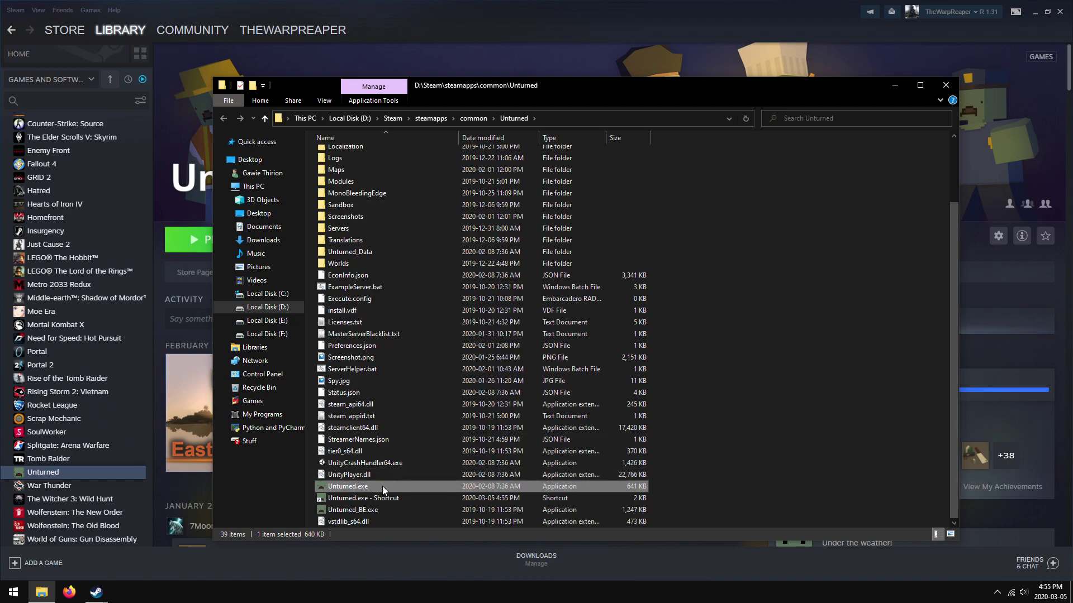
right_click(383, 499)
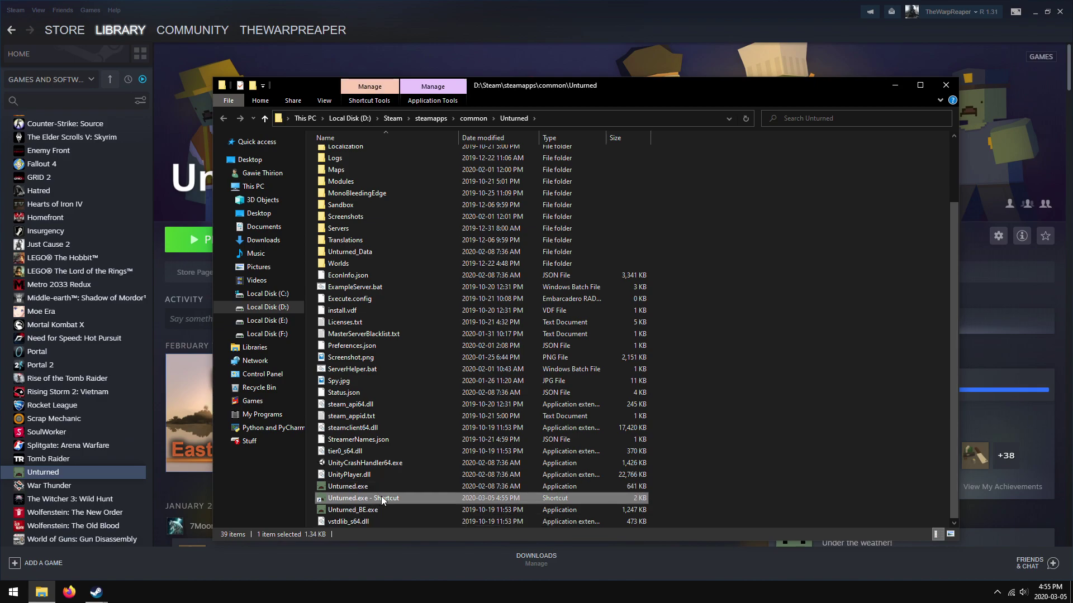
click(441, 472)
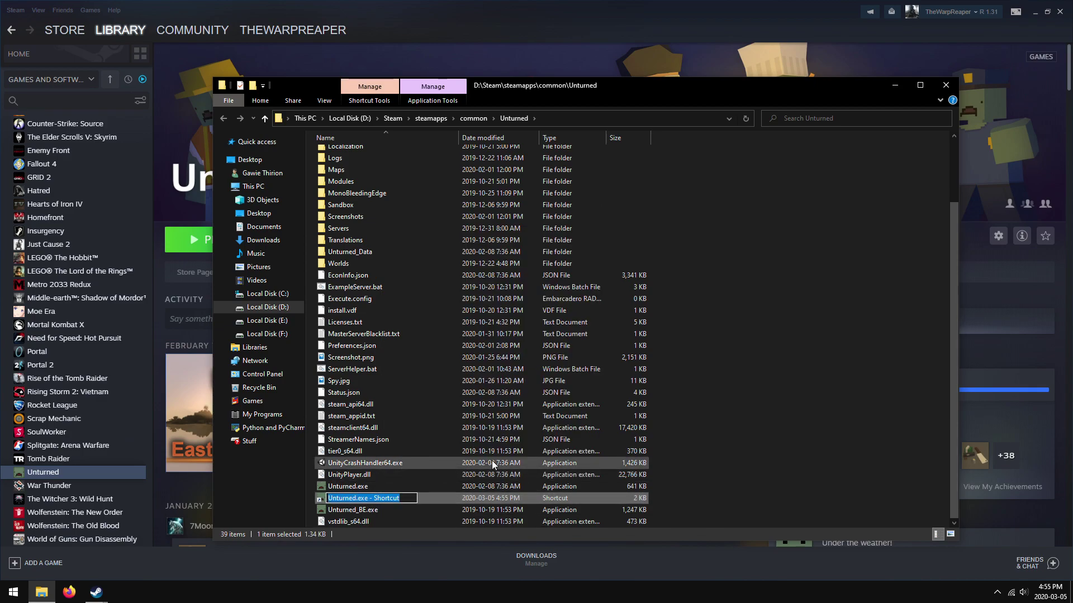
text(Server)
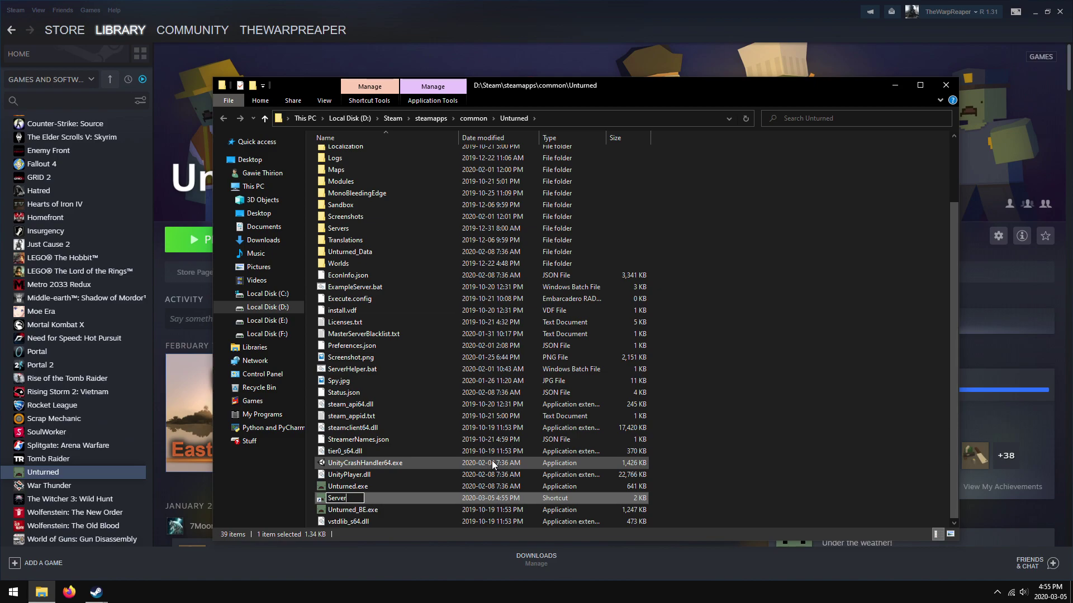
key(Return)
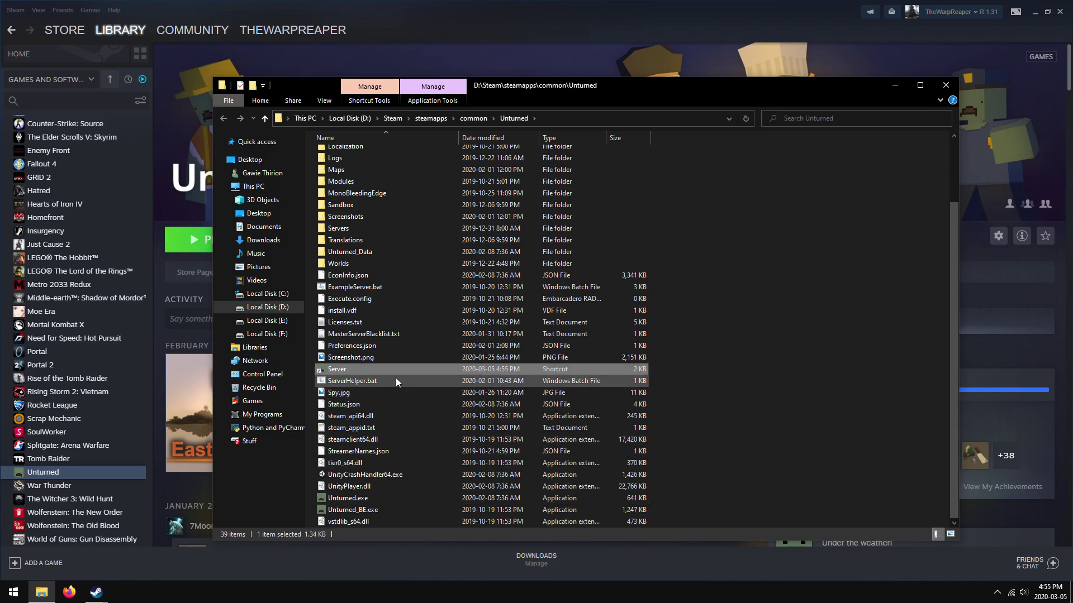
Step: In the Server shortcut's properties, quote the target and append -nographics -batchmode -Lanserver/Server
right_click(357, 369)
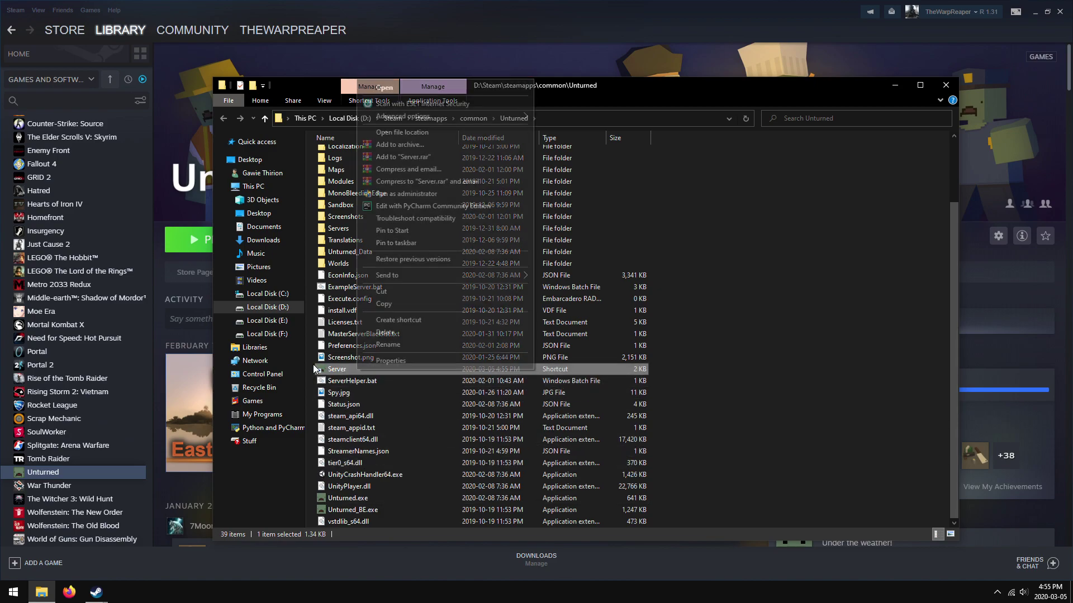
click(386, 362)
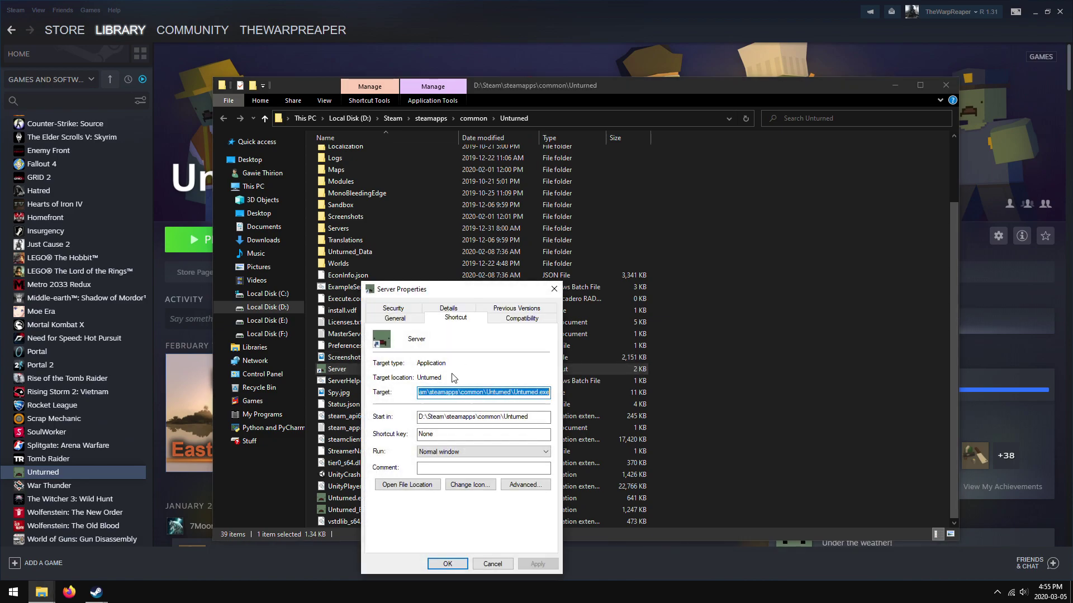
click(550, 391)
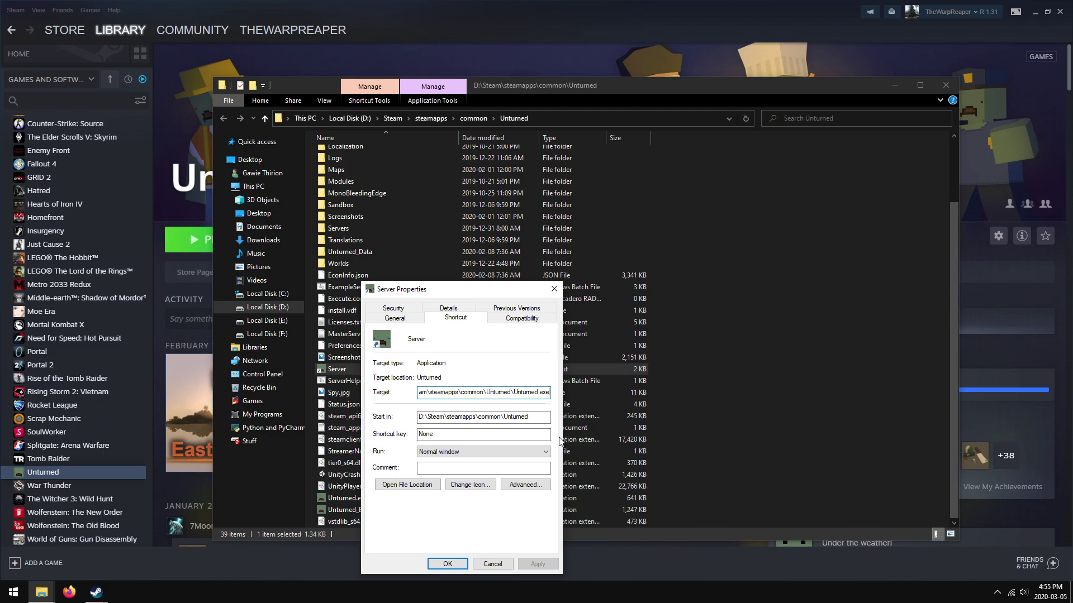
text(")
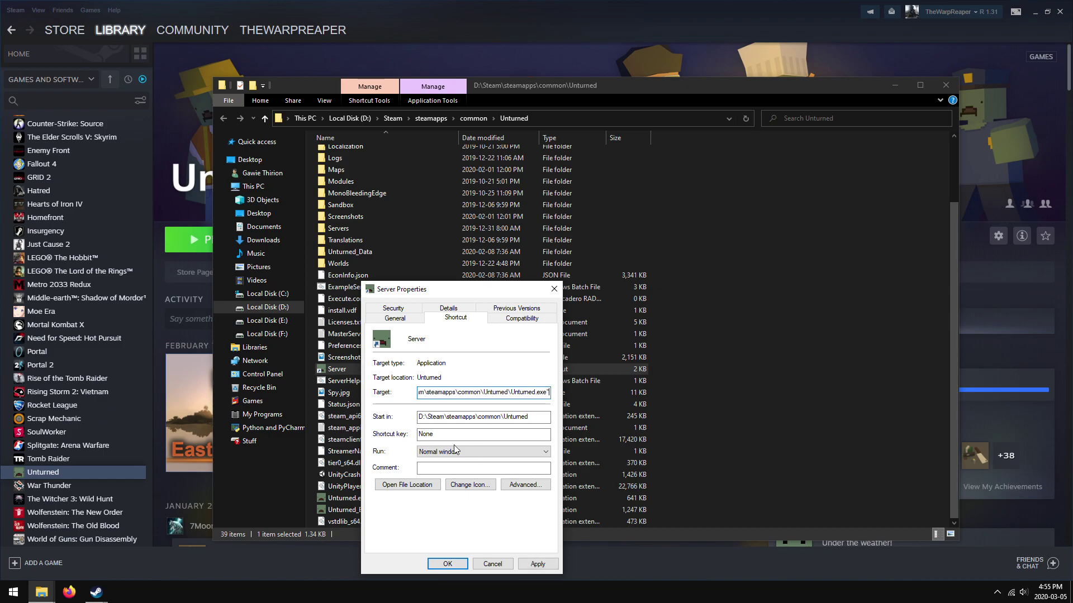
key(Home)
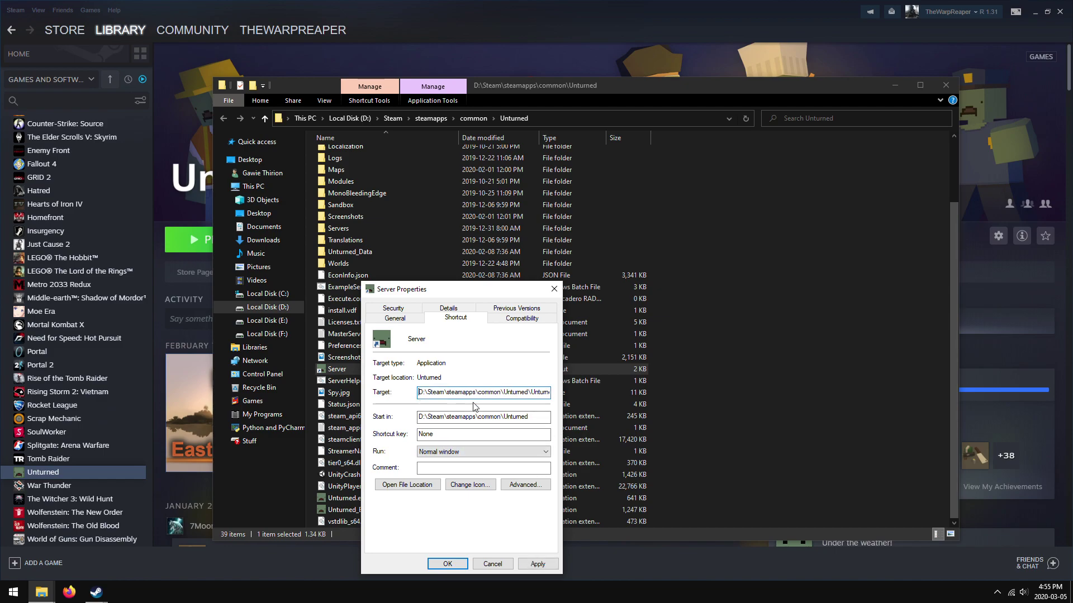
key(End)
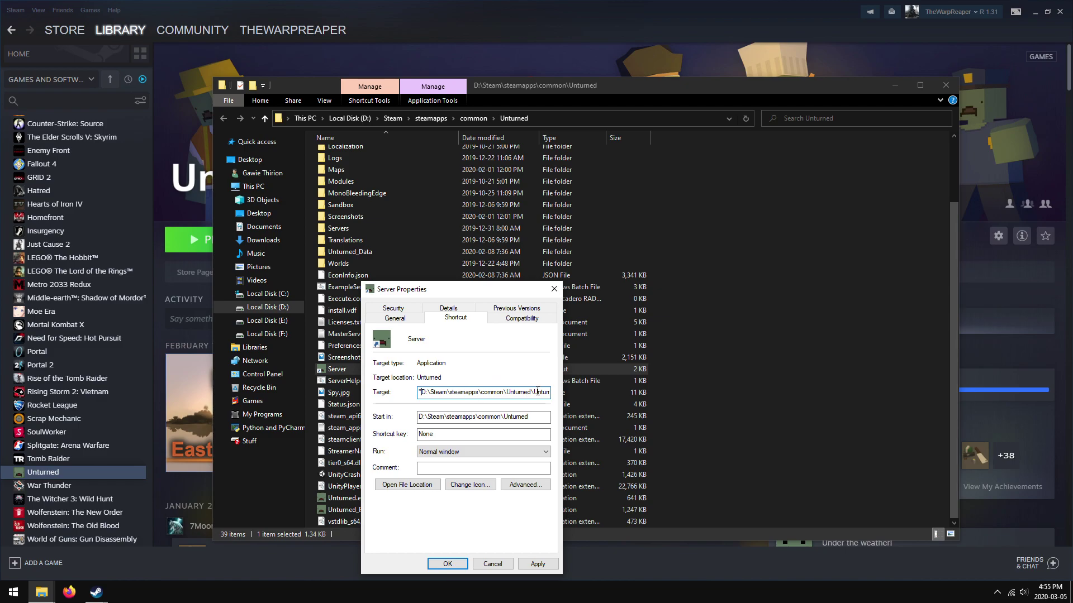
drag(520, 392, 561, 389)
click(550, 391)
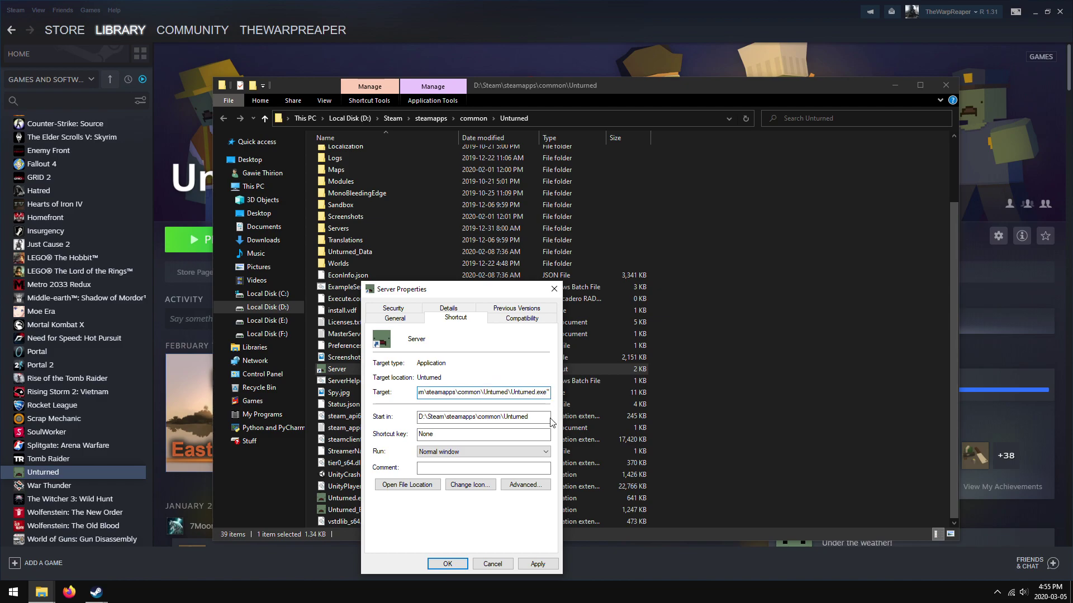
text(-)
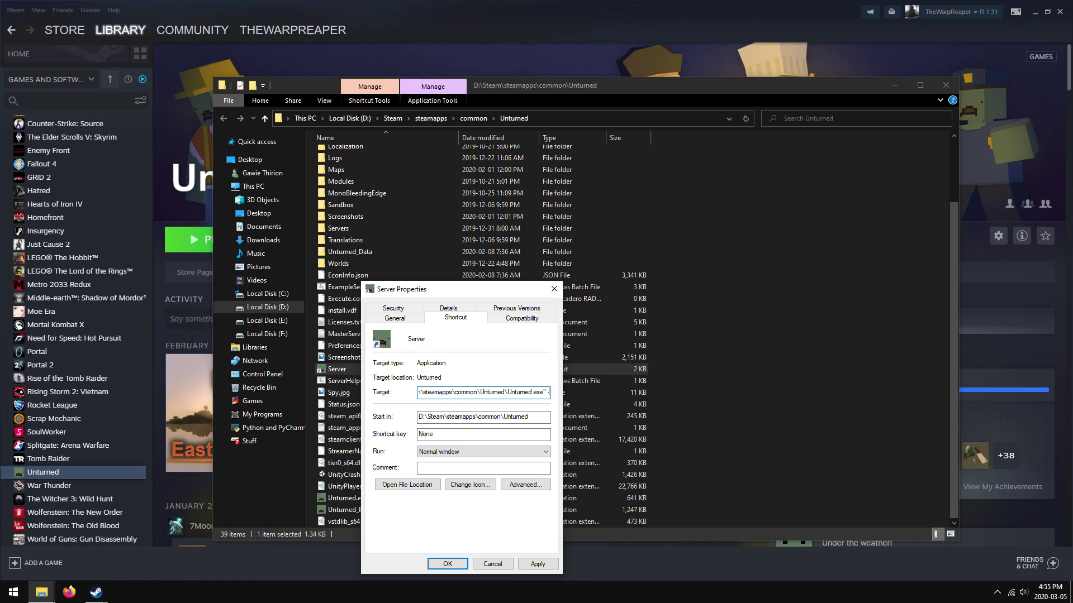
text(nographi)
text(cs)
text( -)
text(batchmode)
text( -)
text(Lanserve)
text(r)
text(/)
text(Server)
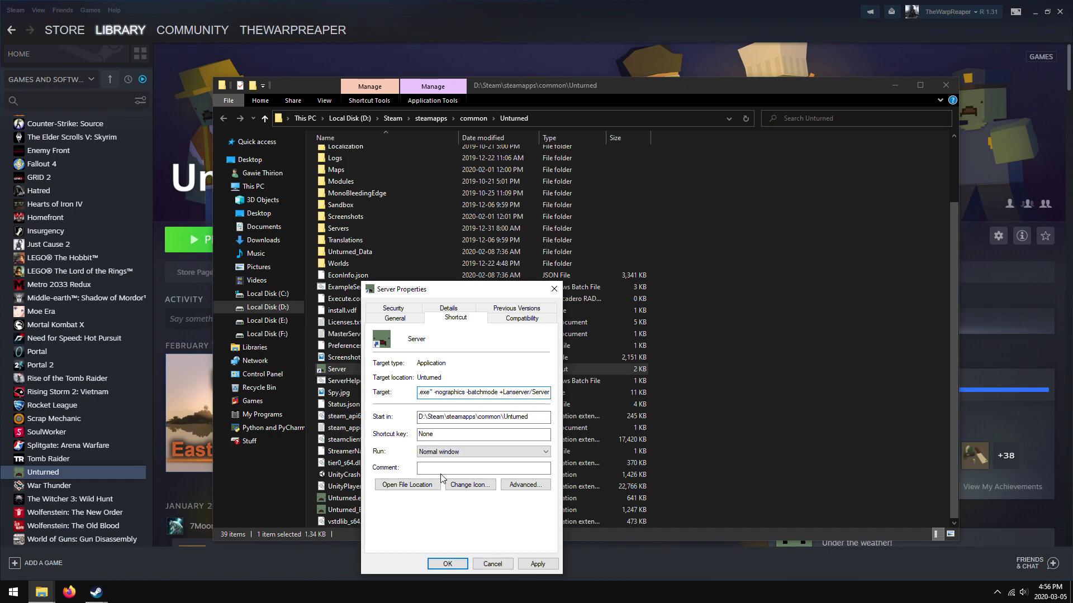
Step: Apply the shortcut changes, run the server until its level loads, then stop it with 'shutdown'
click(537, 565)
click(447, 564)
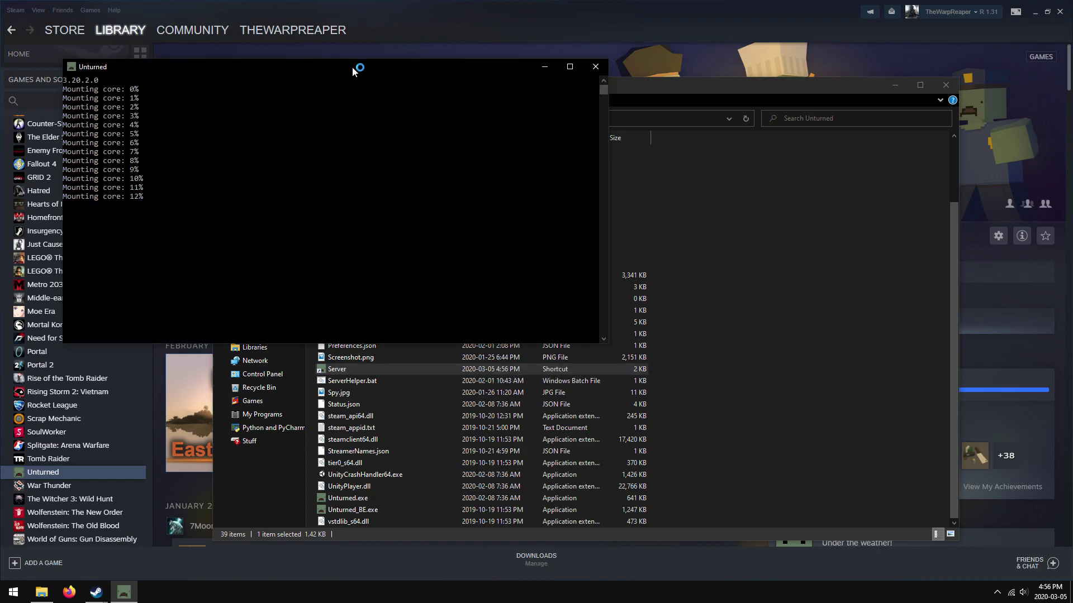
drag(352, 66, 472, 178)
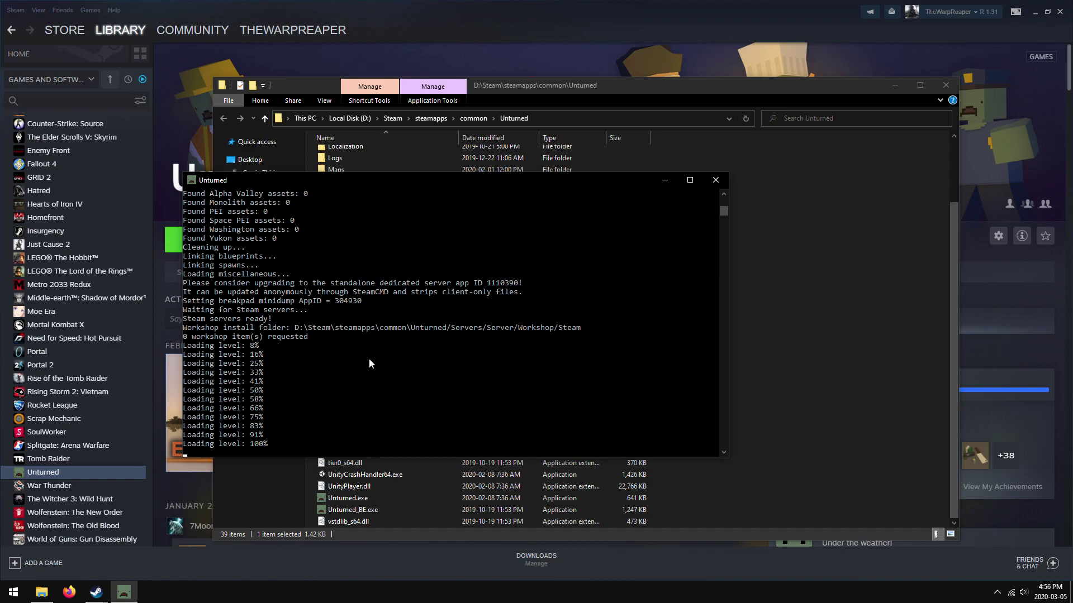
text(shut)
text(down)
key(Return)
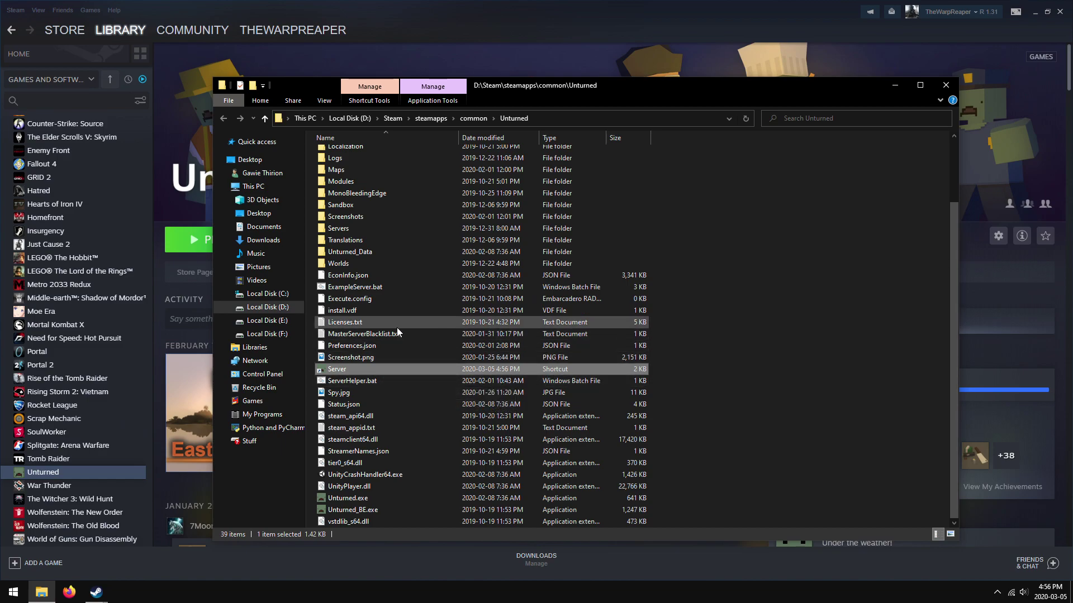
Step: Browse into the Servers\Server\Server folder holding the .dat files
scroll(391, 313, up, 1)
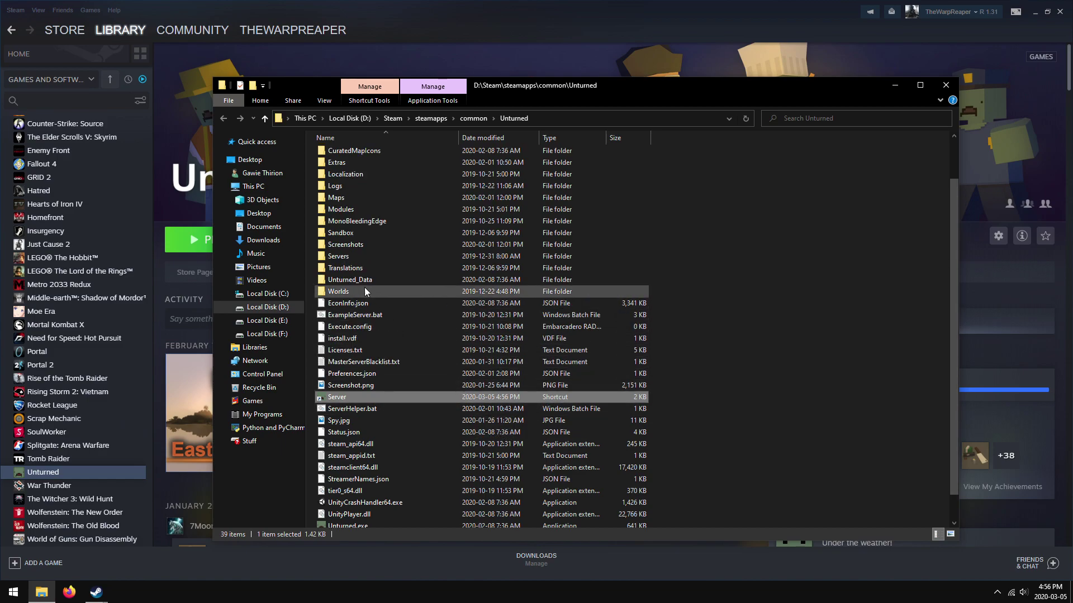
double_click(346, 256)
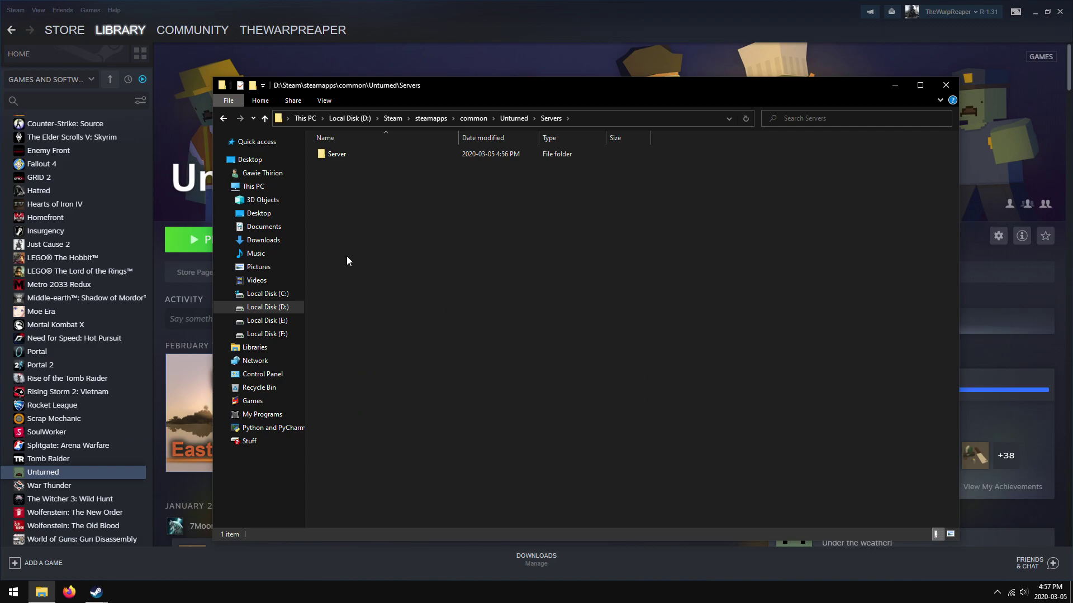
double_click(337, 155)
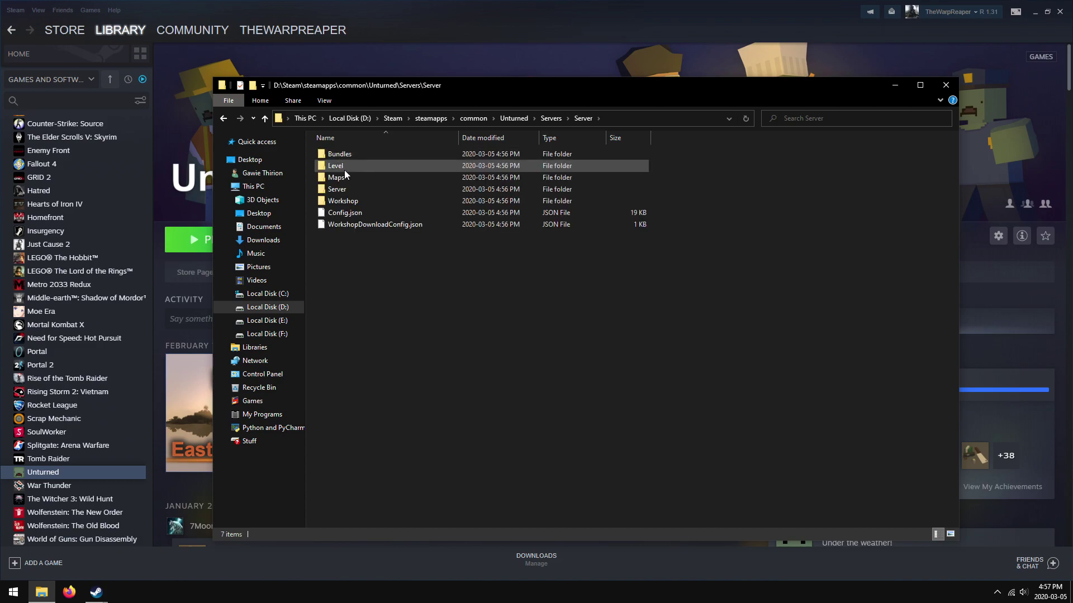
double_click(350, 189)
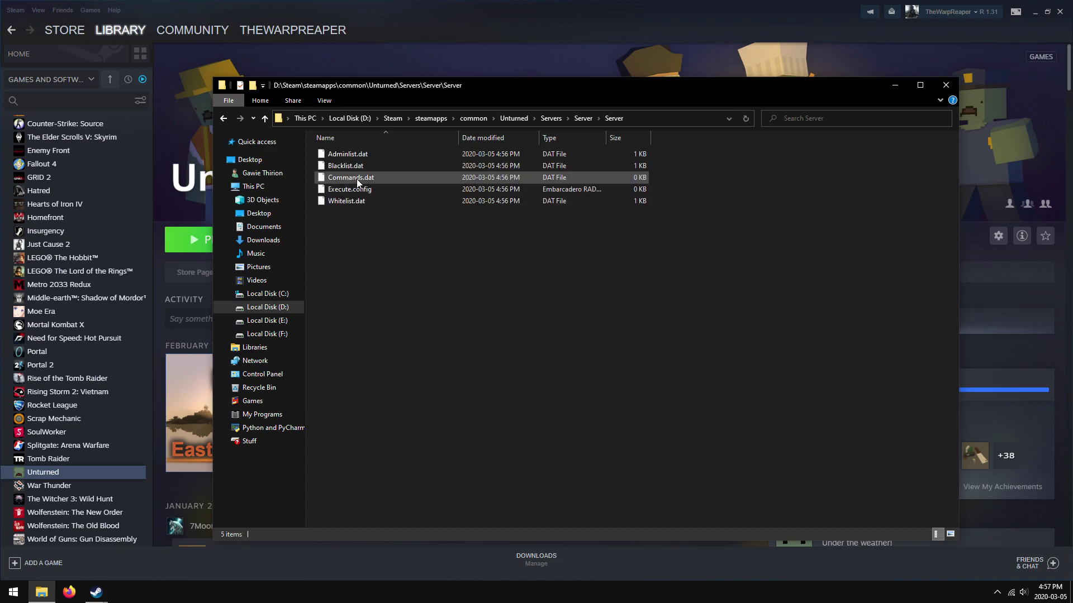
Step: Open Commands.dat with Notepad, chosen from Open with's additional apps
right_click(356, 177)
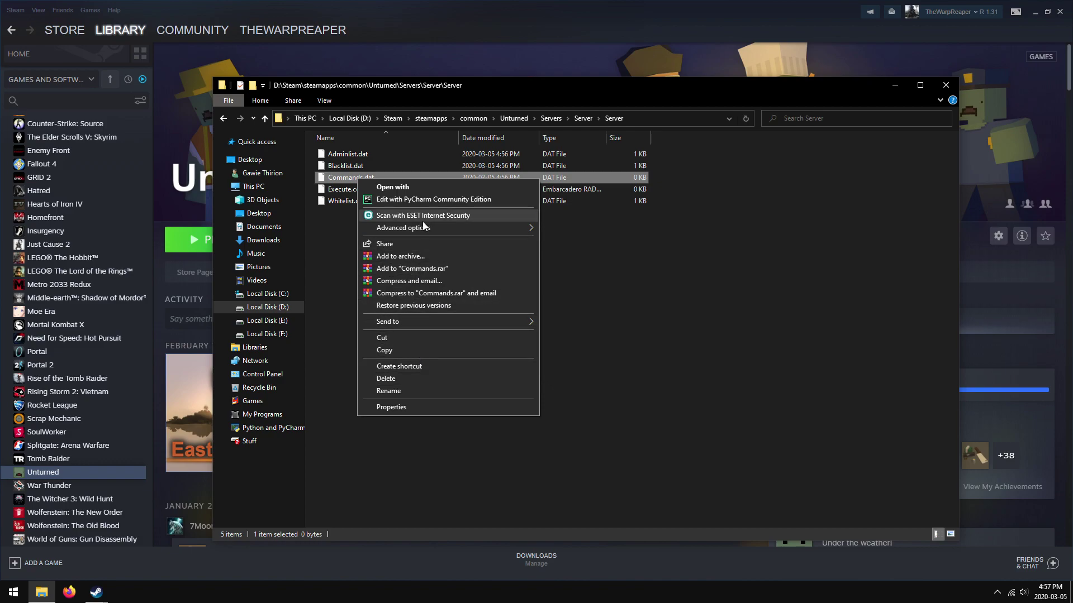
click(425, 192)
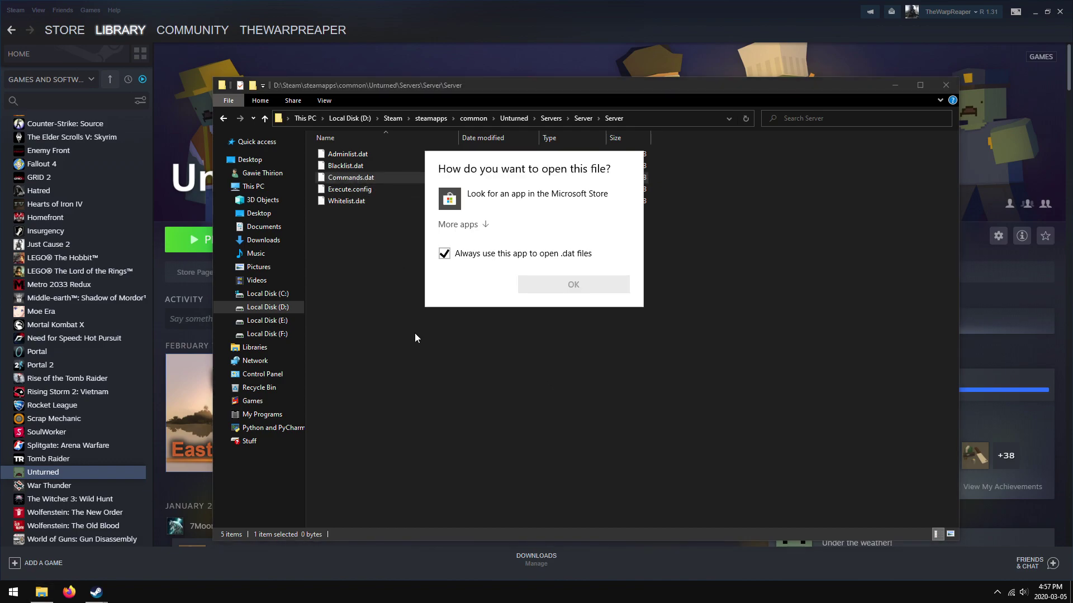
click(475, 221)
click(481, 294)
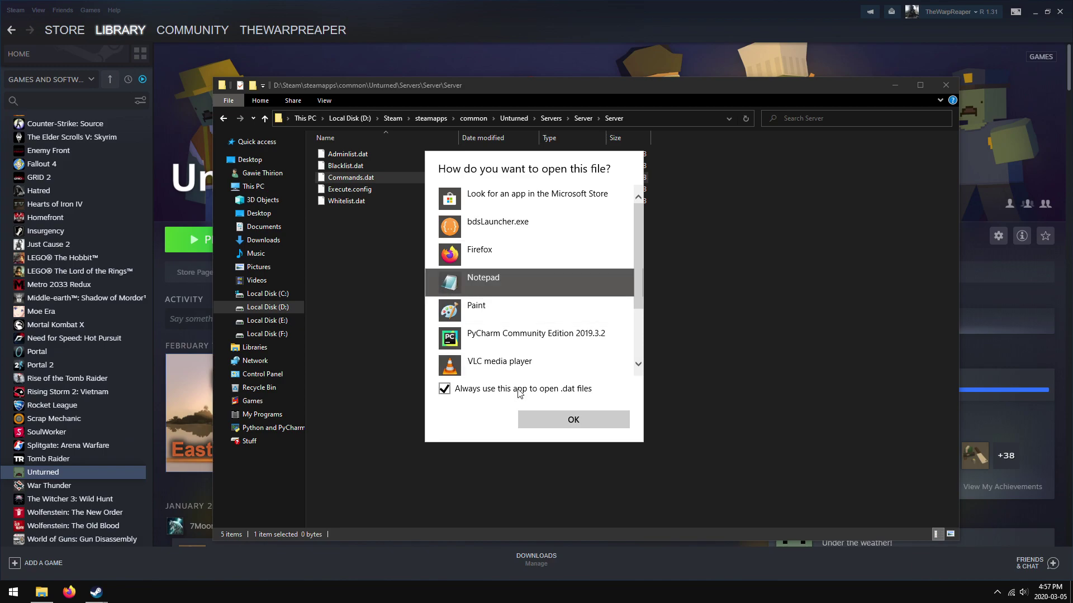
click(573, 419)
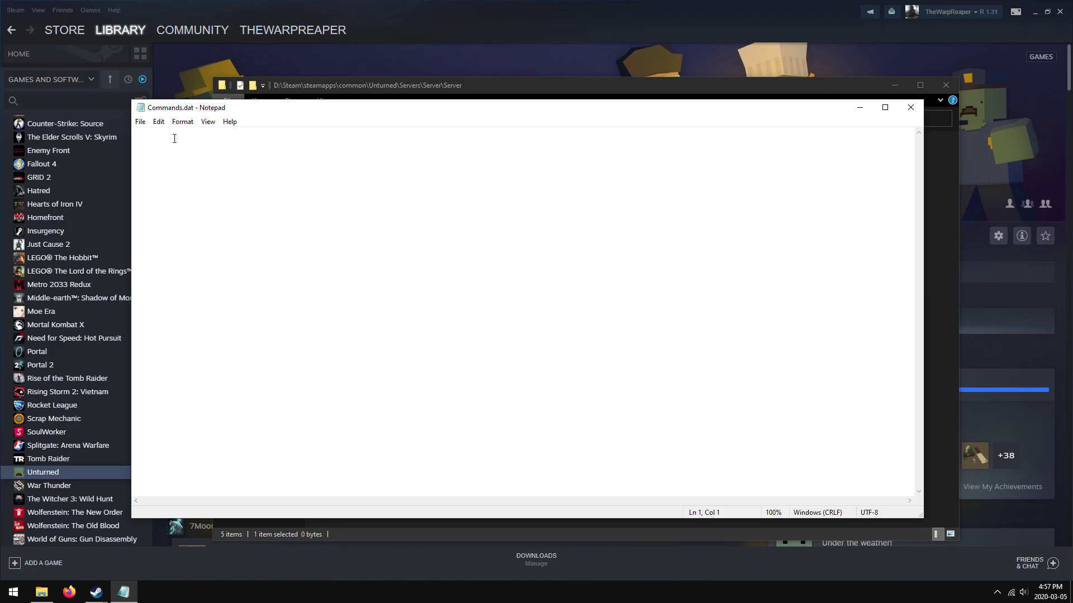
Step: Enter the lines 'name Warp's Server', 'map washington' and 'mode easy'
text(name )
text(Warp's )
text(Se)
text(rver )
text(map)
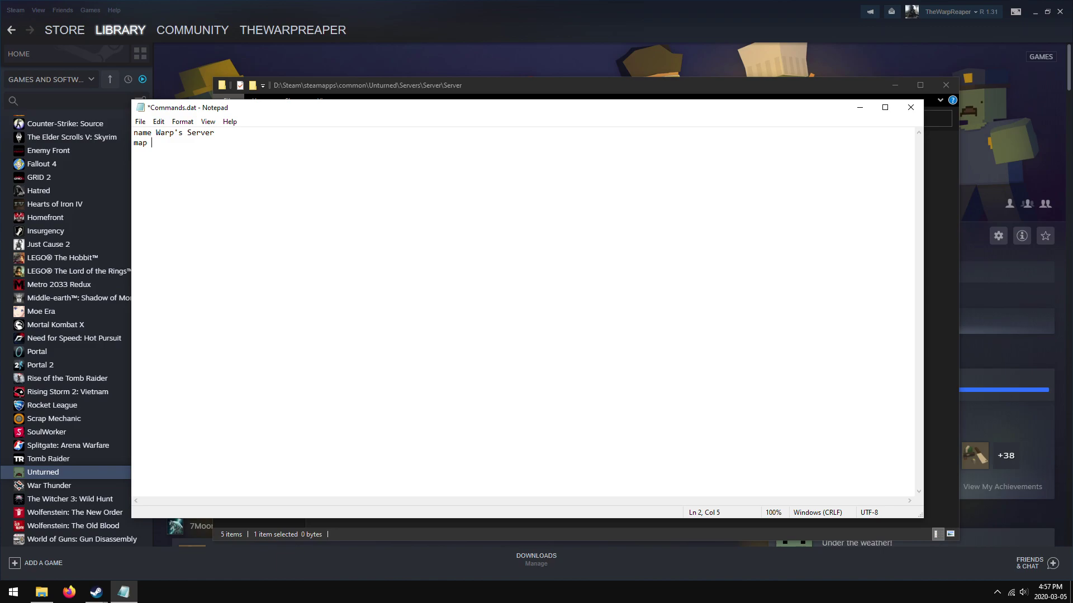
text(washing)
key(BackSpace)
key(BackSpace)
key(BackSpace)
text(ington)
text(mode )
text(eas)
Step: Add 'maxplayers 2', correcting the 'mazplayers' typo, and 'perspective both'
text(mazplayer)
text(s )
text(2)
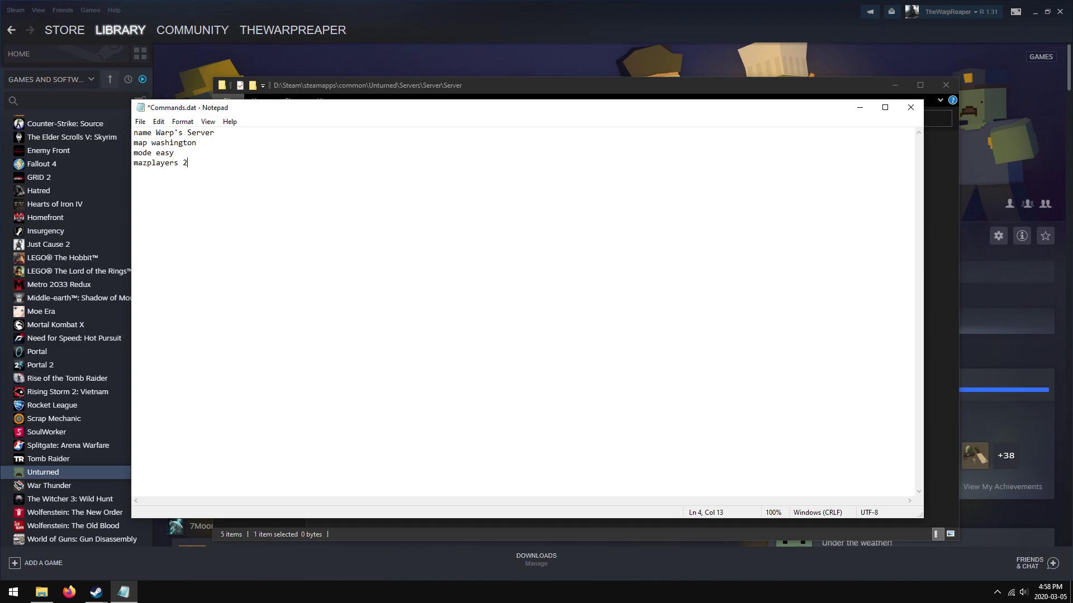
click(147, 163)
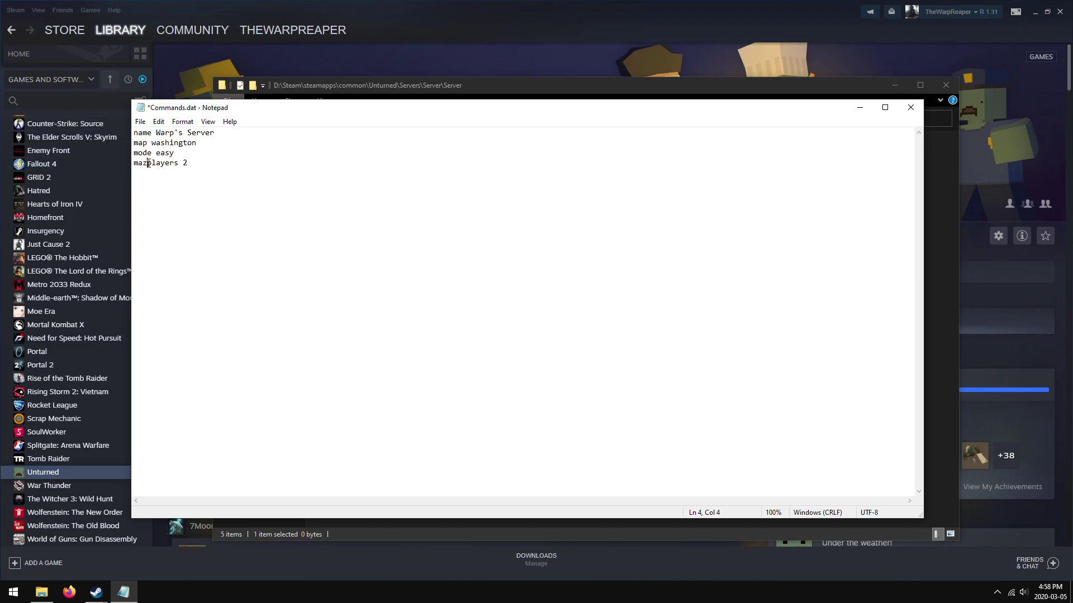
key(BackSpace)
text(x)
click(189, 163)
text(perspe)
text(ctive )
text(both)
Step: Save Commands.dat, close Notepad, and return to the Unturned game folder
click(911, 107)
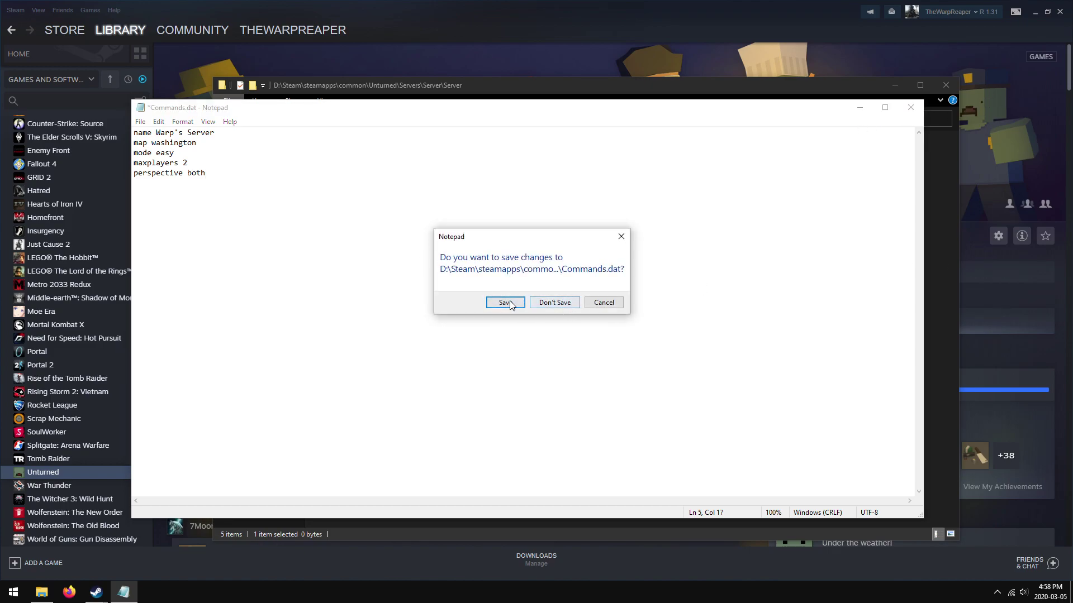
click(506, 302)
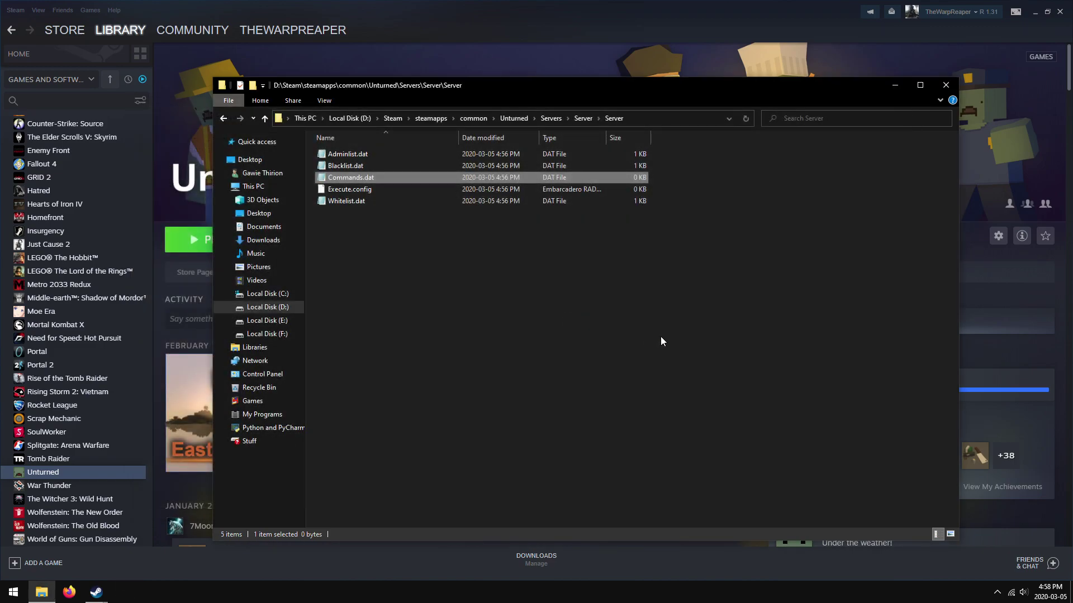
click(559, 117)
click(510, 119)
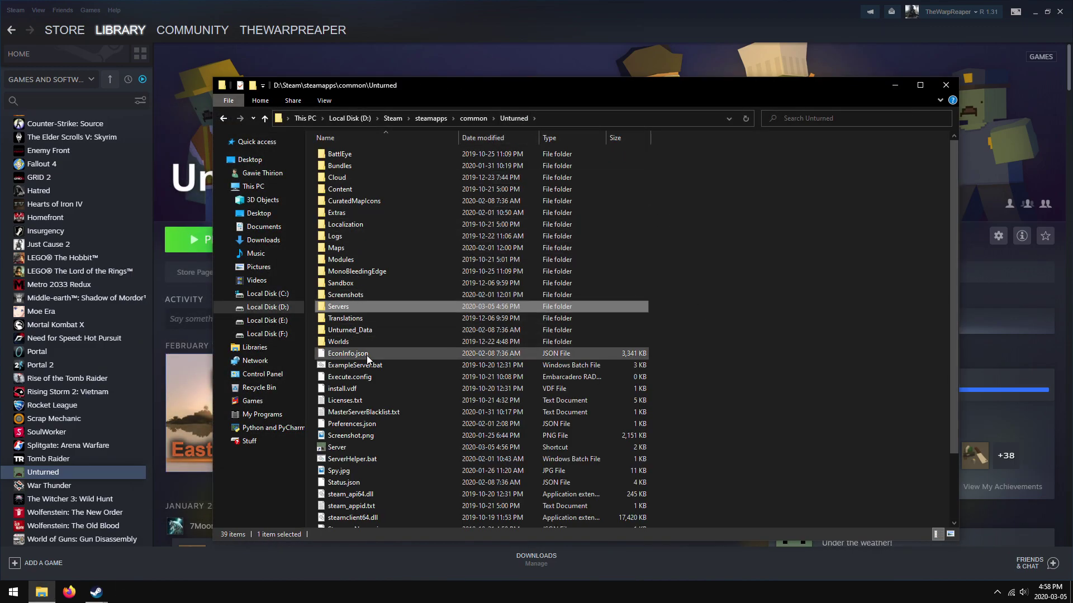
Step: Relaunch the Server shortcut and check the console confirms the new settings
double_click(337, 448)
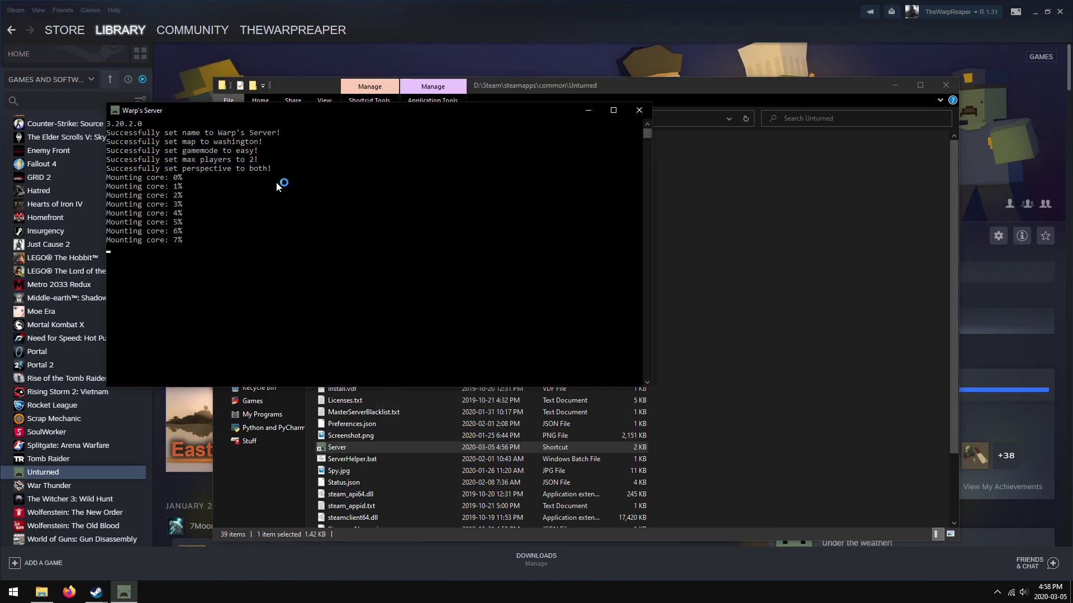
mouse_move(191, 141)
mouse_down()
mouse_move(253, 168)
mouse_move(277, 144)
mouse_move(283, 169)
mouse_move(285, 159)
mouse_move(279, 135)
mouse_move(155, 136)
mouse_move(183, 134)
mouse_up()
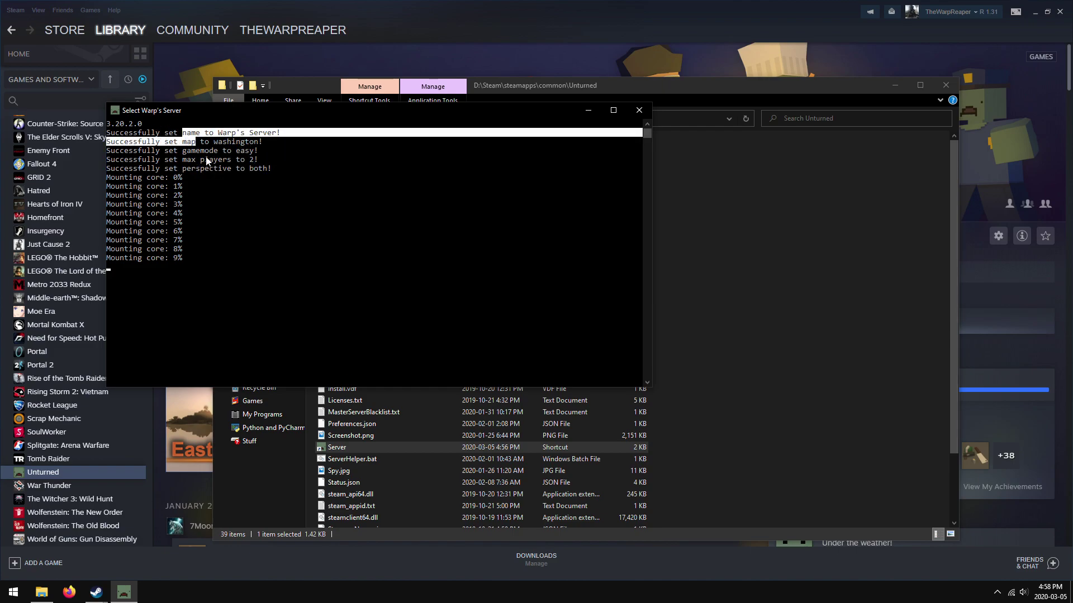
click(243, 194)
right_click(336, 286)
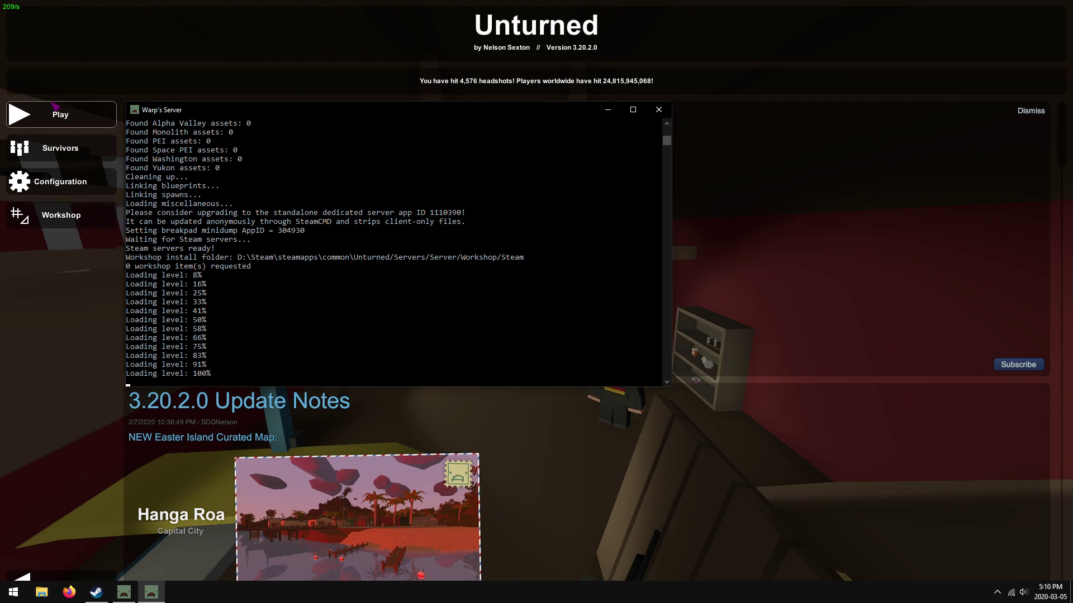
click(63, 123)
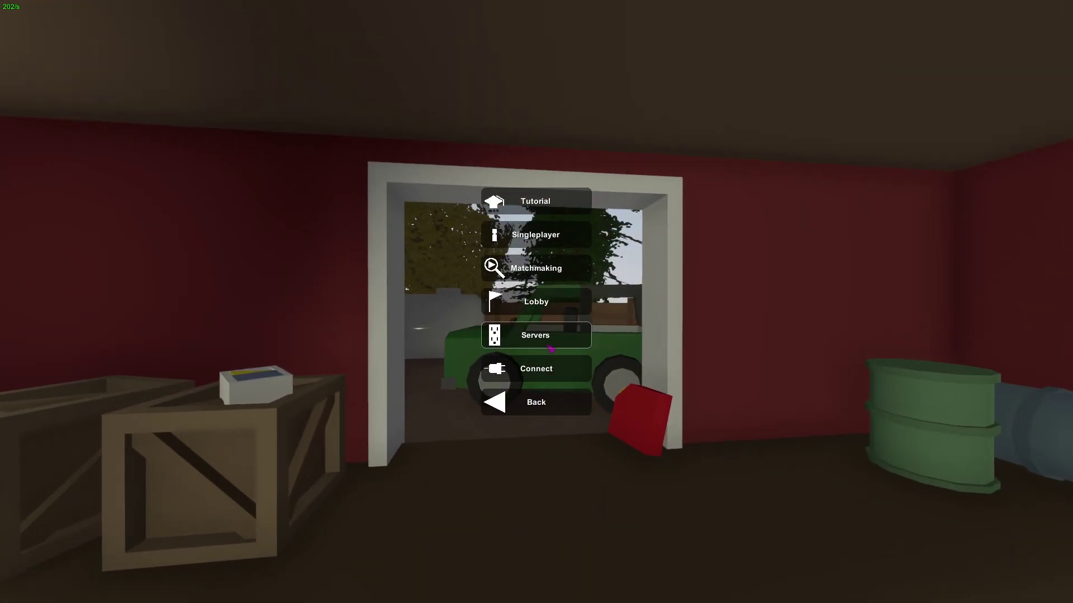
click(549, 341)
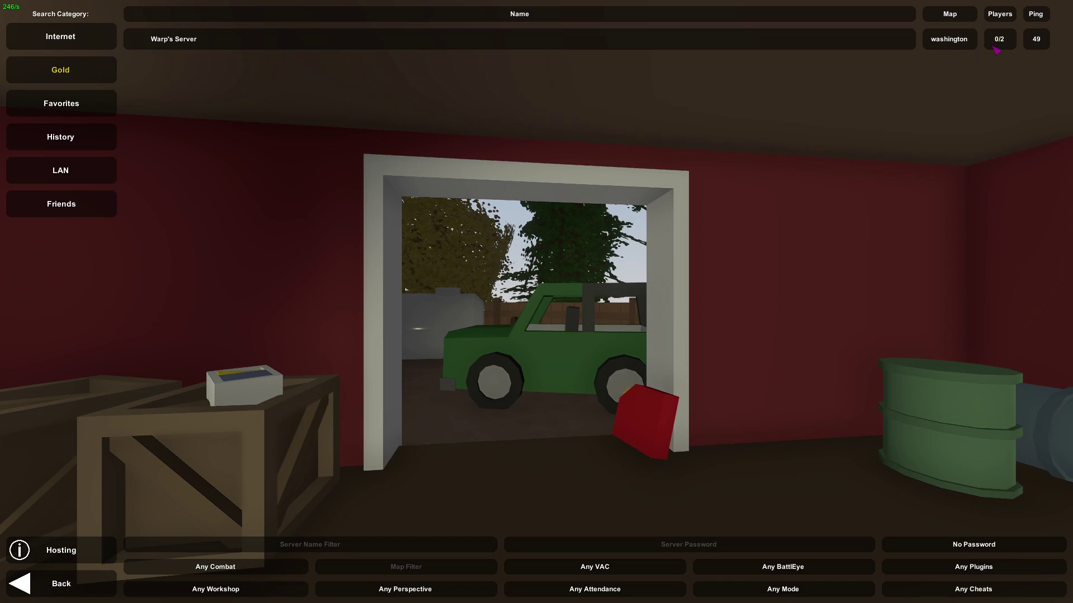
click(779, 42)
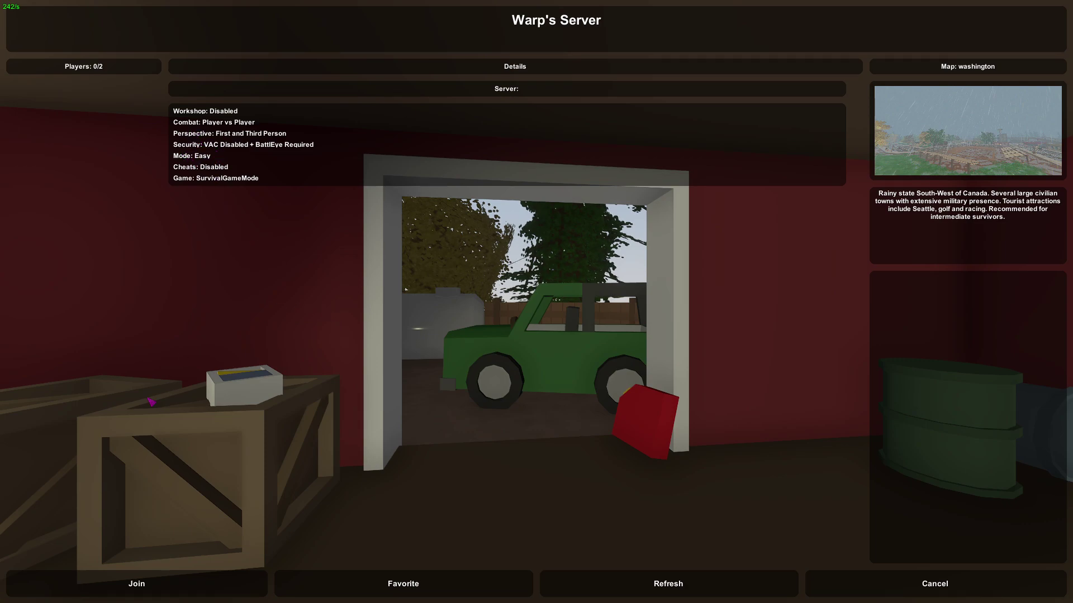
Step: Join Warp's Server, equip the rifle, and shoot down two zombies
click(186, 590)
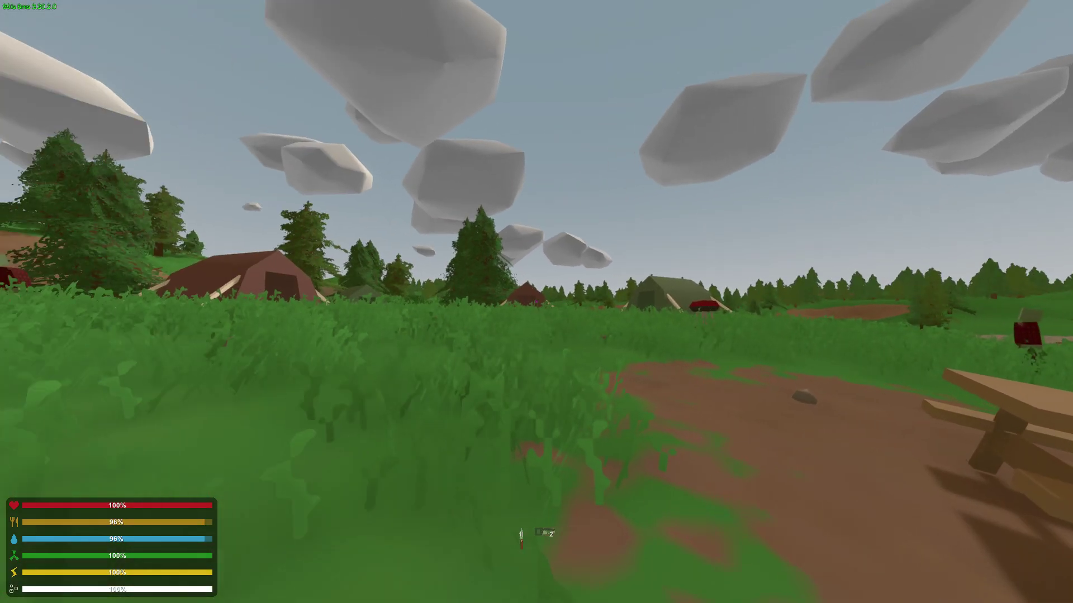
key(1)
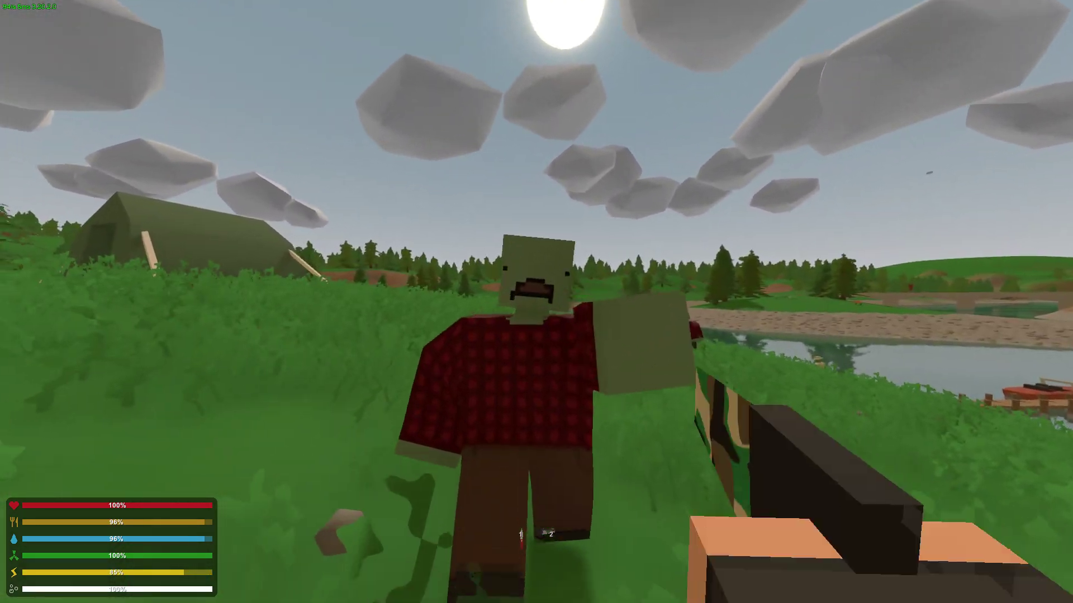
click(537, 302)
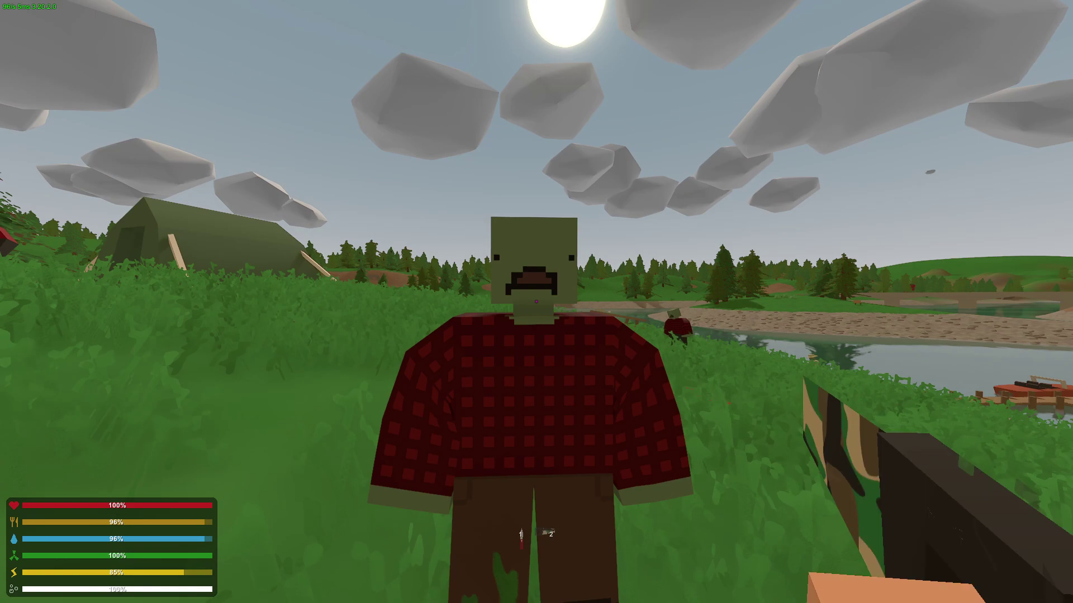
click(536, 302)
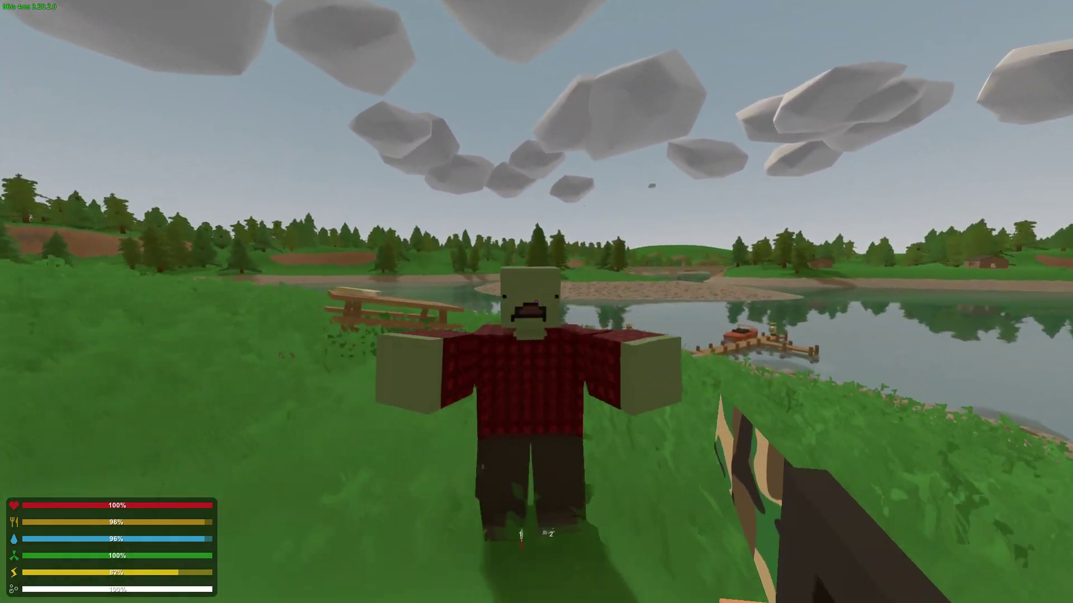
click(536, 302)
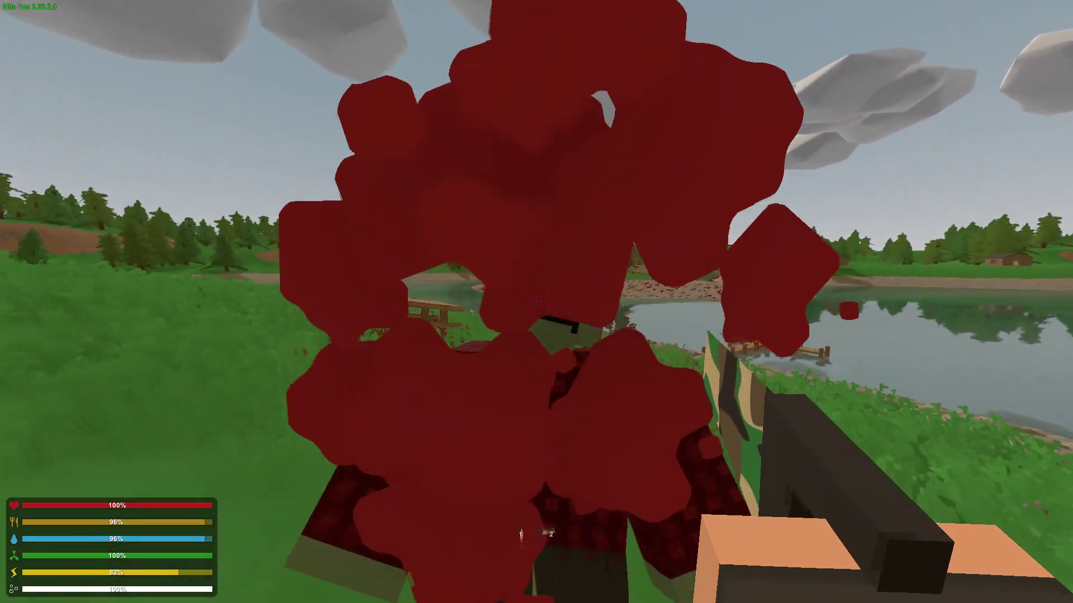
click(536, 302)
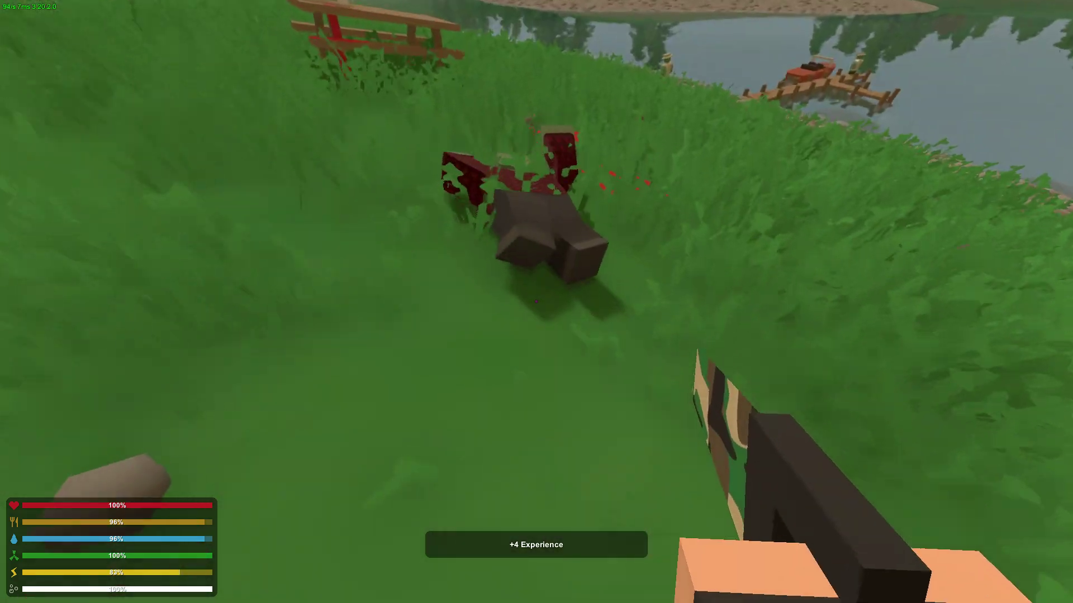
Step: Check the inventory, then sprint across the beach and knife a zombie
key(w)
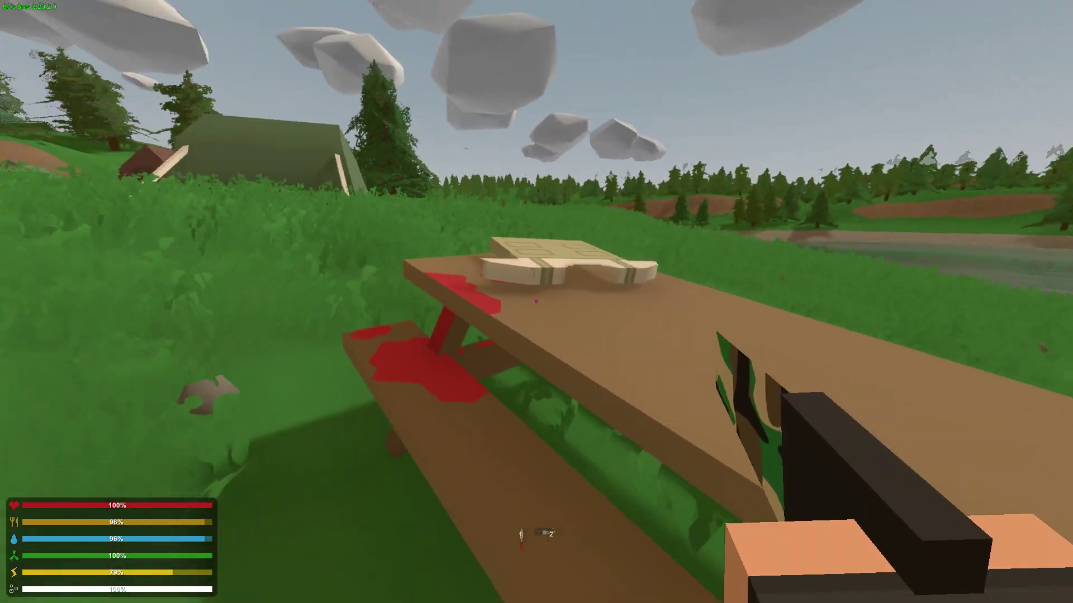
key(g)
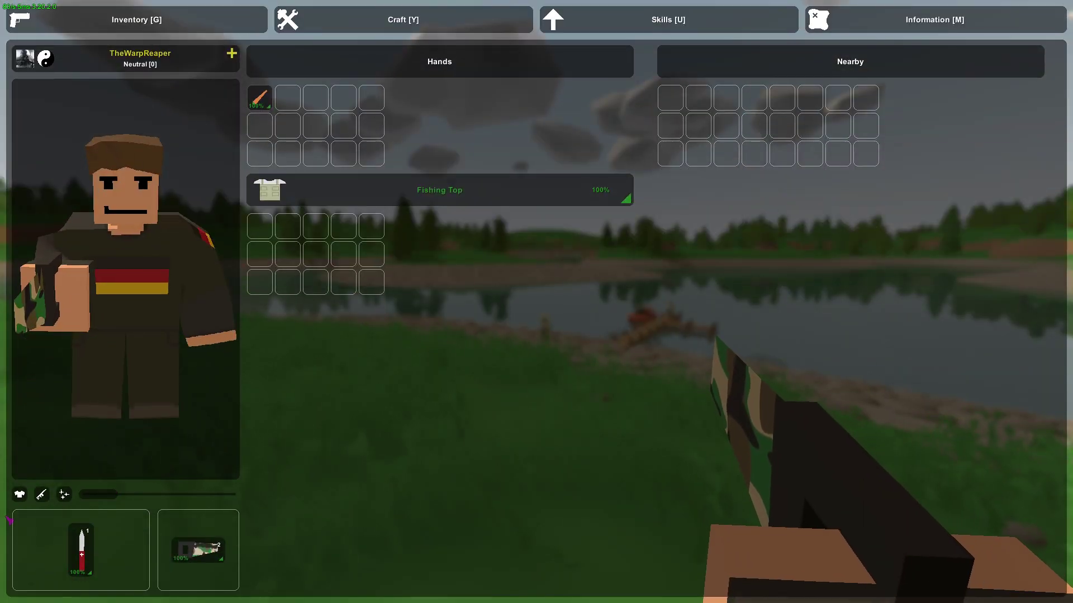
key(g)
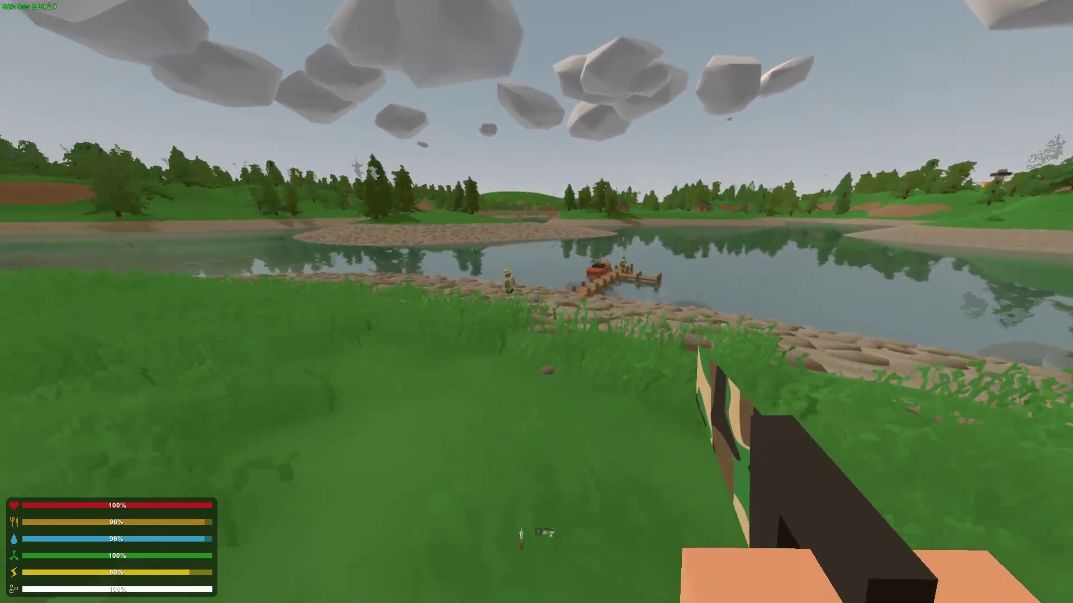
key(shift+w)
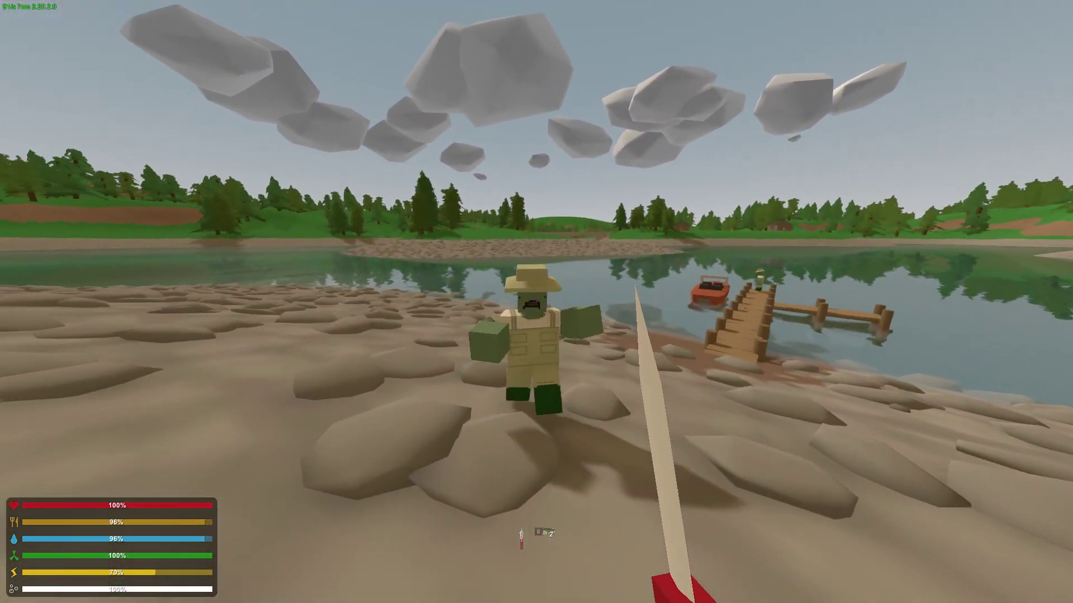
click(536, 302)
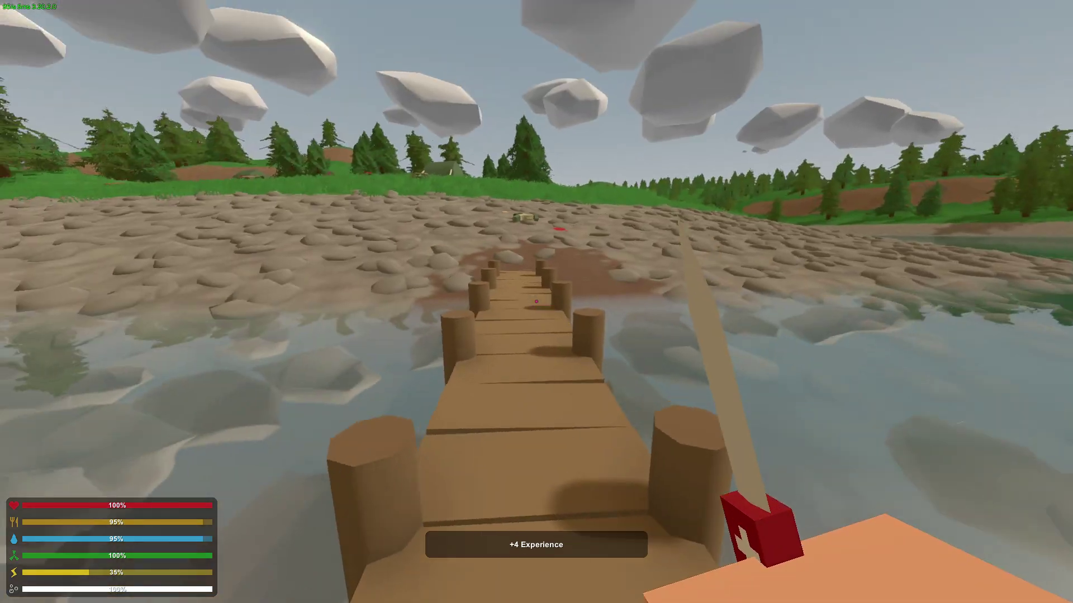
Step: Walk off the dock and up the grassy bank to the picnic table and tents
key(shift+w)
key(shift+w)
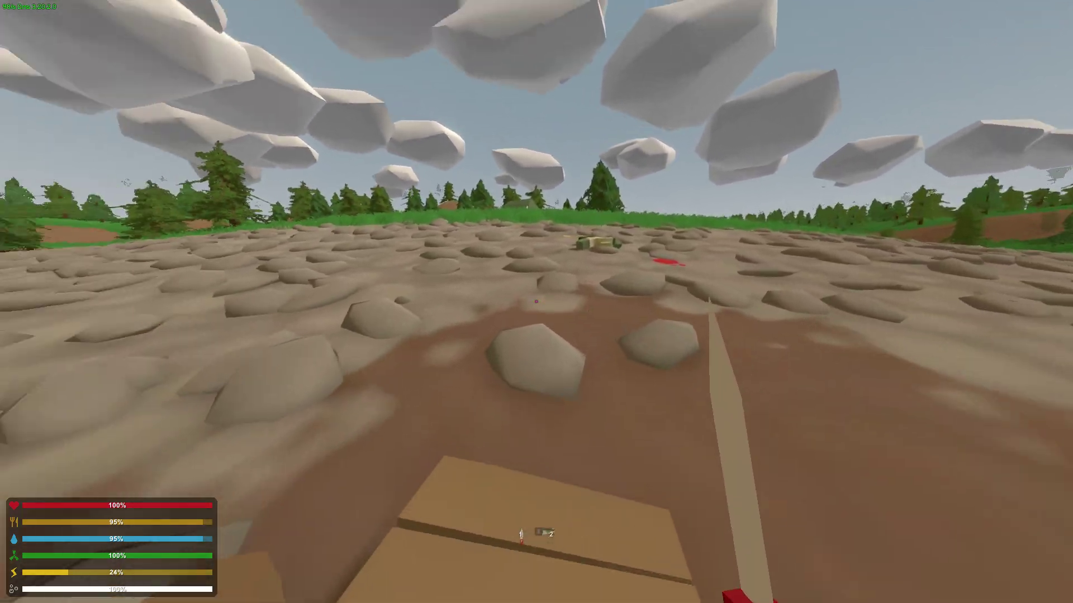
key(shift+w)
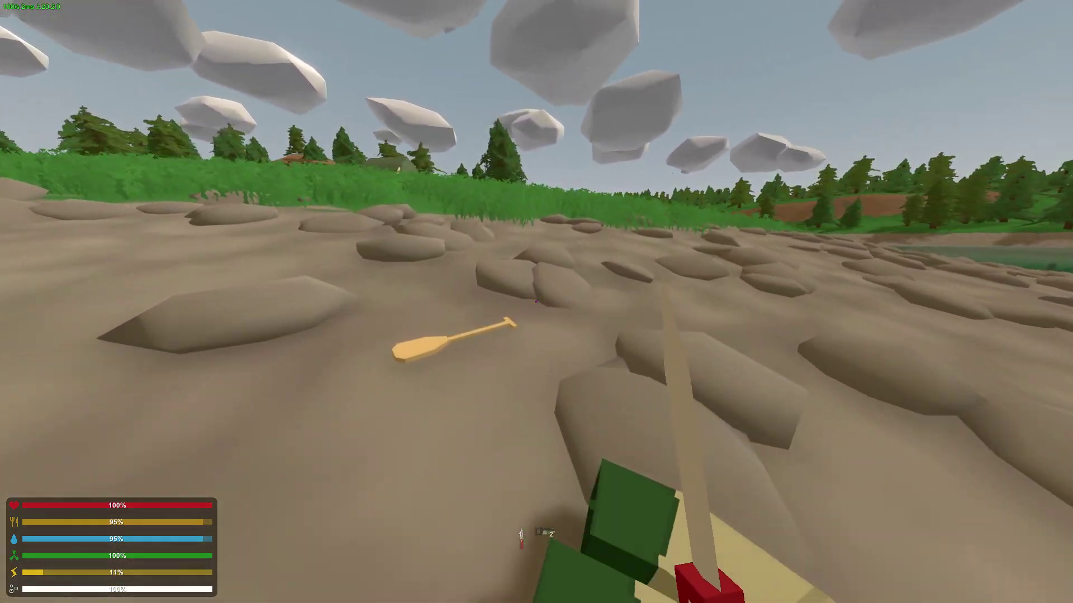
key(shift+w)
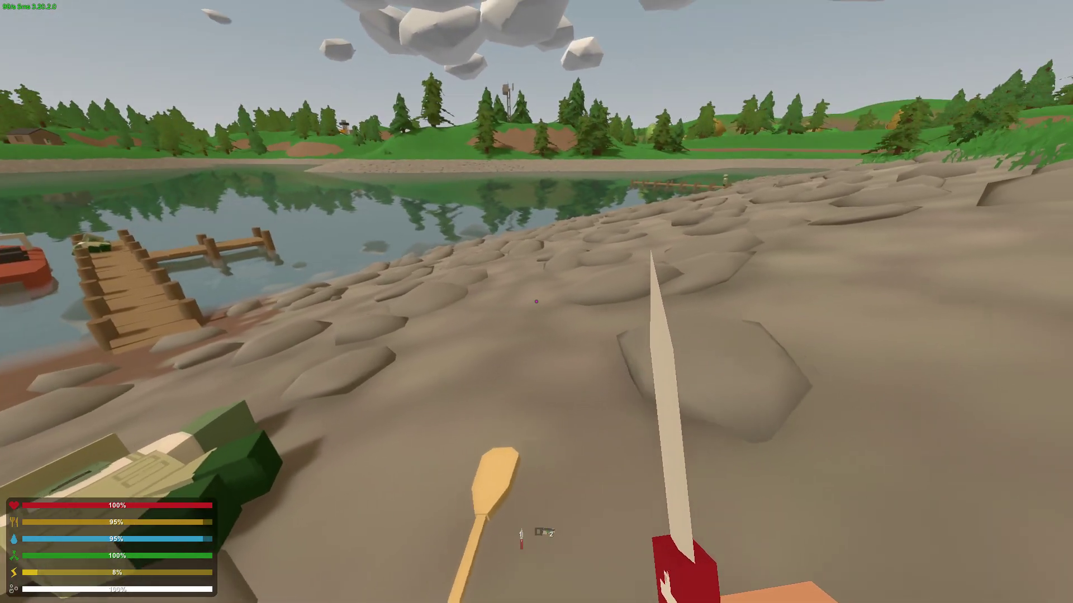
key(shift+w)
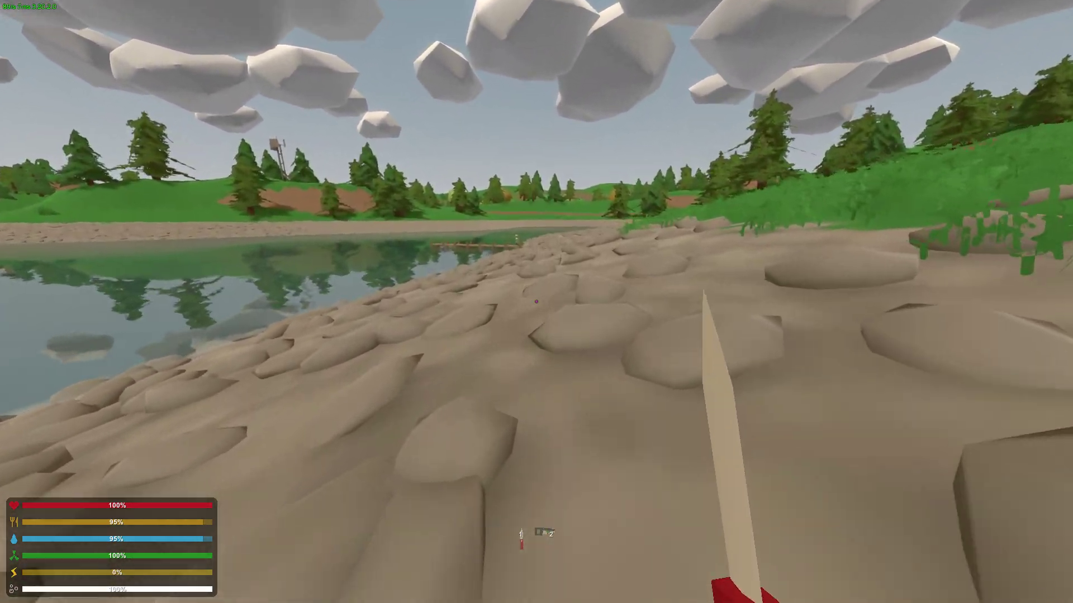
key(w)
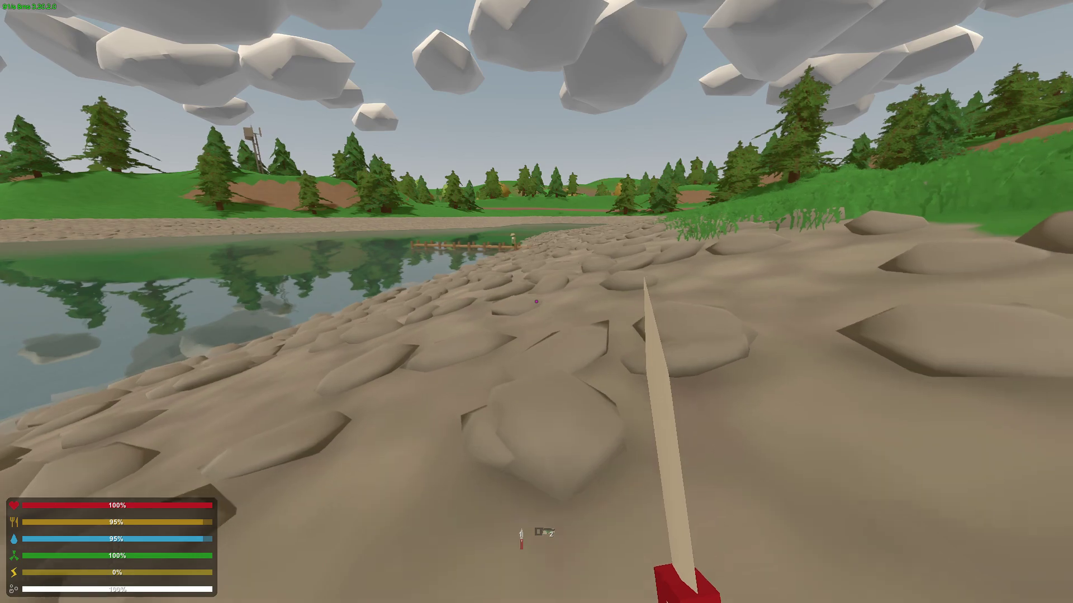
key(shift+w)
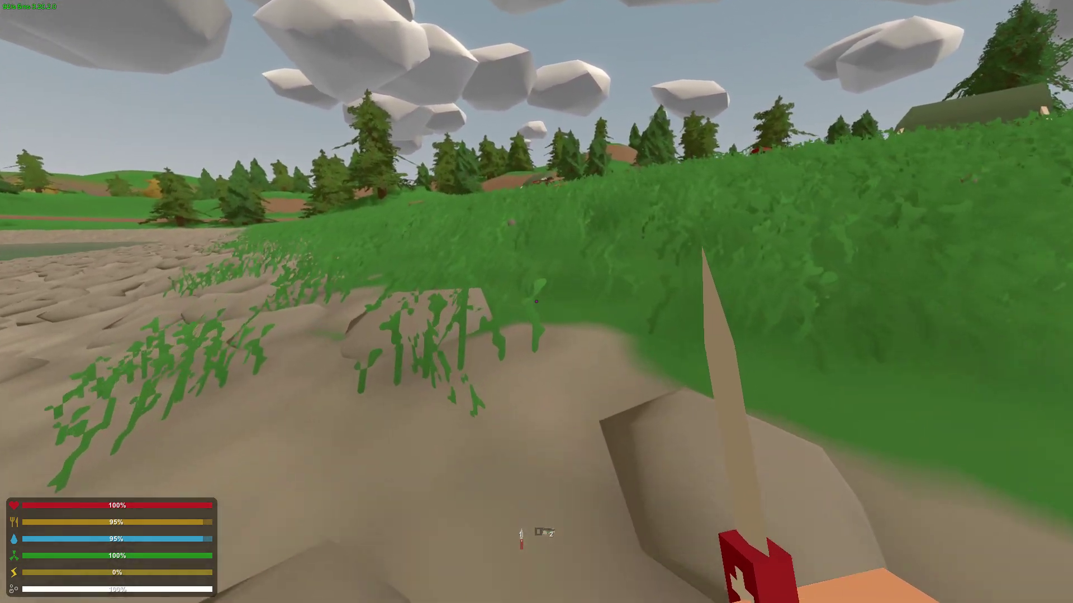
key(w)
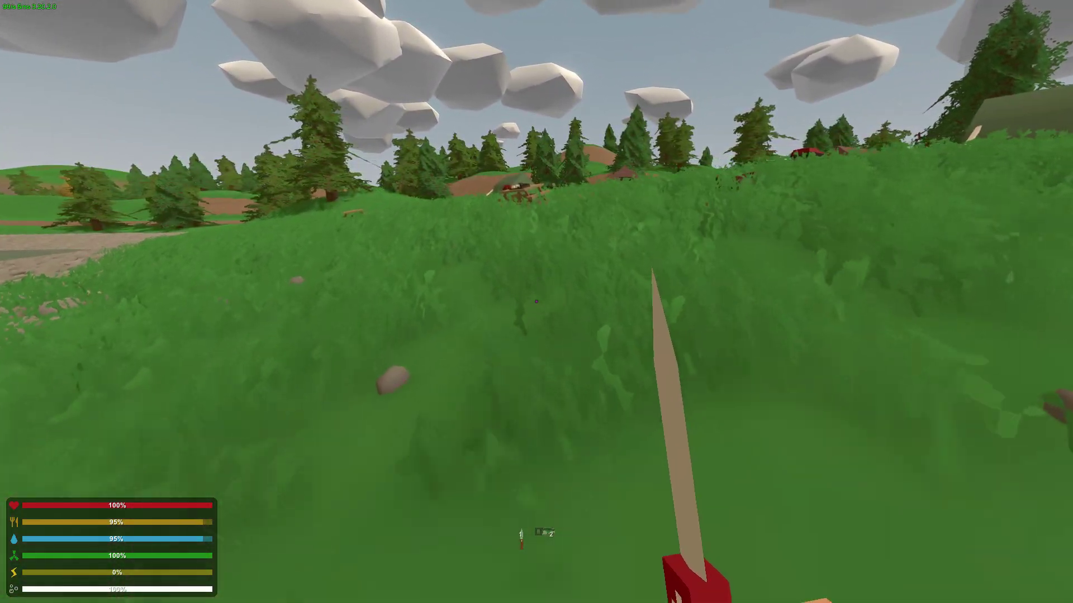
key(w)
key(shift+w)
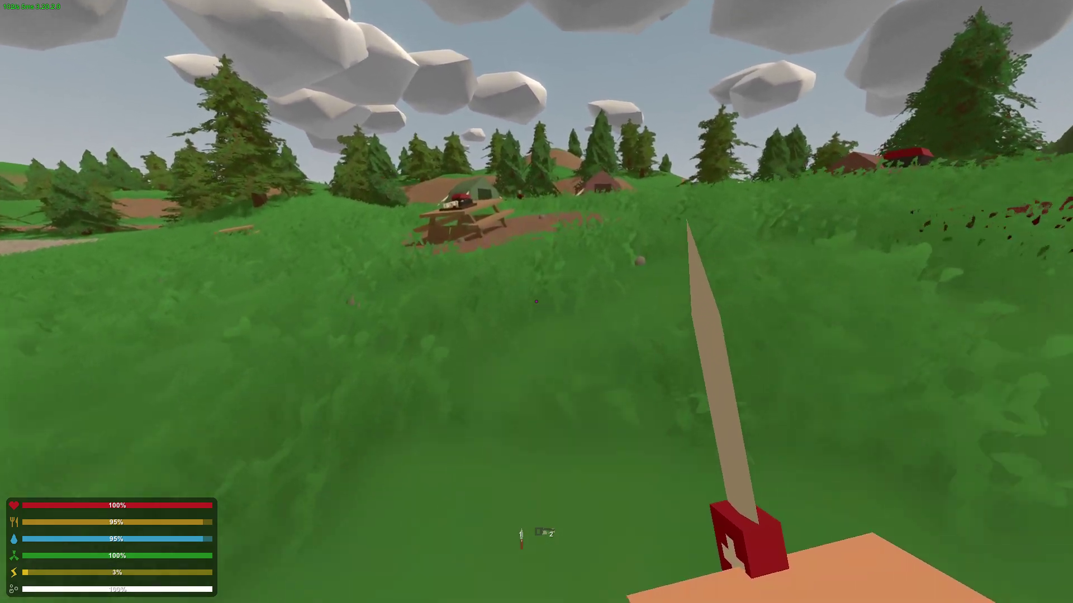